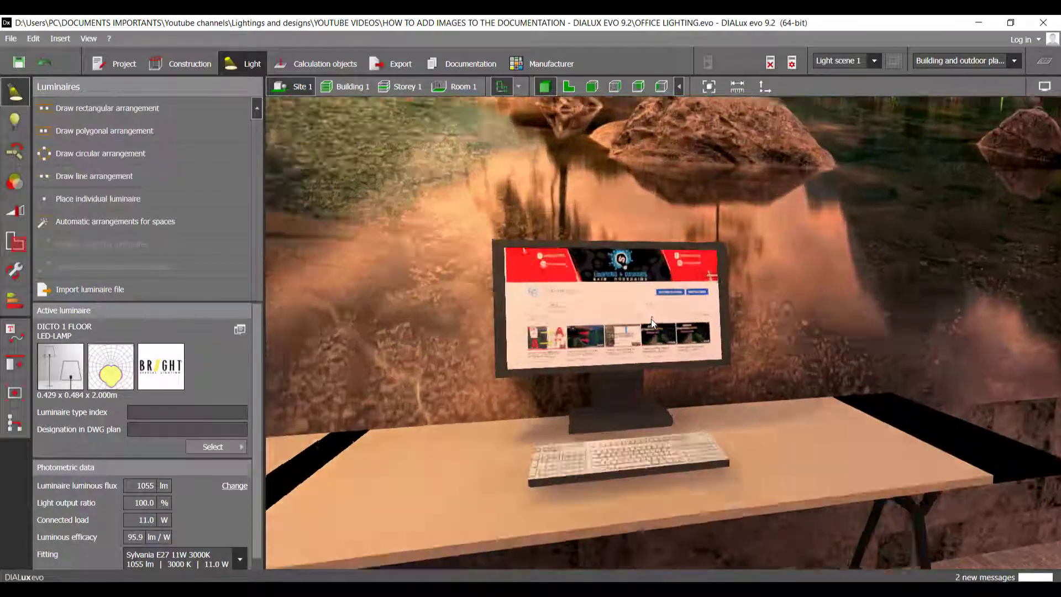
Step: Zoom out and orbit around the office model, then switch to the OFFICE documentation pages
{"action": "scroll", "coordinate": [698, 363], "scroll_direction": "down", "scroll_amount": 5}
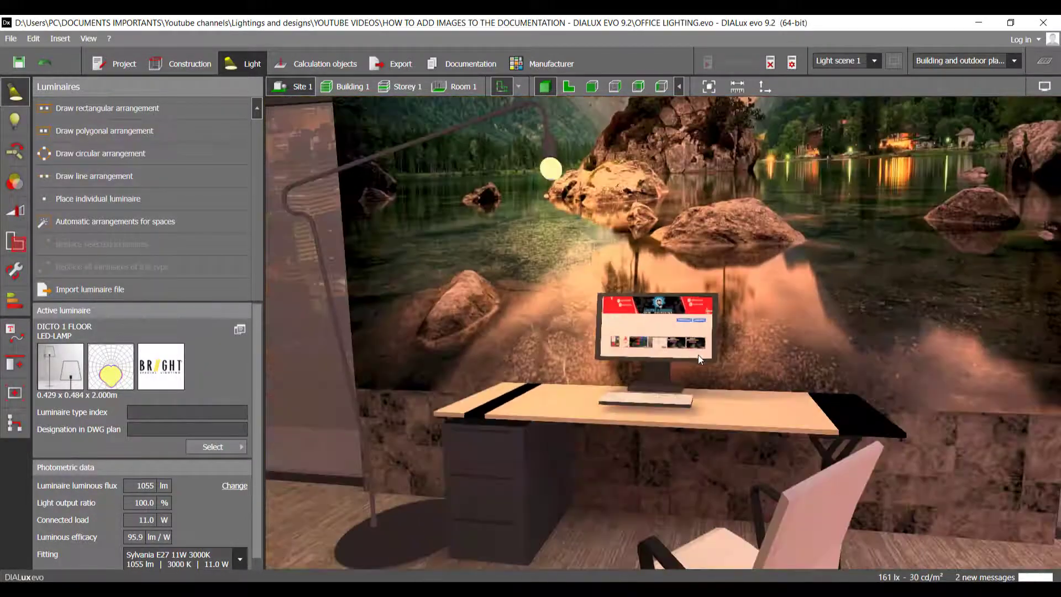
{"action": "mouse_move", "coordinate": [698, 354]}
{"action": "right_mouse_down"}
{"action": "mouse_move", "coordinate": [715, 354]}
{"action": "mouse_move", "coordinate": [626, 402]}
{"action": "mouse_move", "coordinate": [950, 331]}
{"action": "mouse_move", "coordinate": [781, 373]}
{"action": "mouse_move", "coordinate": [839, 340]}
{"action": "mouse_move", "coordinate": [821, 433]}
{"action": "mouse_move", "coordinate": [669, 449]}
{"action": "mouse_move", "coordinate": [715, 314]}
{"action": "mouse_move", "coordinate": [739, 320]}
{"action": "mouse_move", "coordinate": [754, 408]}
{"action": "mouse_move", "coordinate": [722, 527]}
{"action": "mouse_move", "coordinate": [623, 453]}
{"action": "mouse_move", "coordinate": [757, 459]}
{"action": "mouse_move", "coordinate": [810, 419]}
{"action": "mouse_move", "coordinate": [707, 429]}
{"action": "mouse_move", "coordinate": [728, 438]}
{"action": "mouse_move", "coordinate": [984, 330]}
{"action": "mouse_move", "coordinate": [972, 293]}
{"action": "mouse_move", "coordinate": [721, 320]}
{"action": "mouse_move", "coordinate": [755, 332]}
{"action": "mouse_move", "coordinate": [711, 337]}
{"action": "mouse_move", "coordinate": [698, 343]}
{"action": "mouse_move", "coordinate": [705, 350]}
{"action": "mouse_move", "coordinate": [848, 354]}
{"action": "mouse_move", "coordinate": [686, 363]}
{"action": "mouse_move", "coordinate": [551, 346]}
{"action": "mouse_move", "coordinate": [477, 294]}
{"action": "mouse_move", "coordinate": [691, 302]}
{"action": "mouse_move", "coordinate": [578, 314]}
{"action": "mouse_move", "coordinate": [685, 324]}
{"action": "mouse_move", "coordinate": [682, 350]}
{"action": "mouse_move", "coordinate": [631, 356]}
{"action": "mouse_move", "coordinate": [581, 343]}
{"action": "right_mouse_up"}
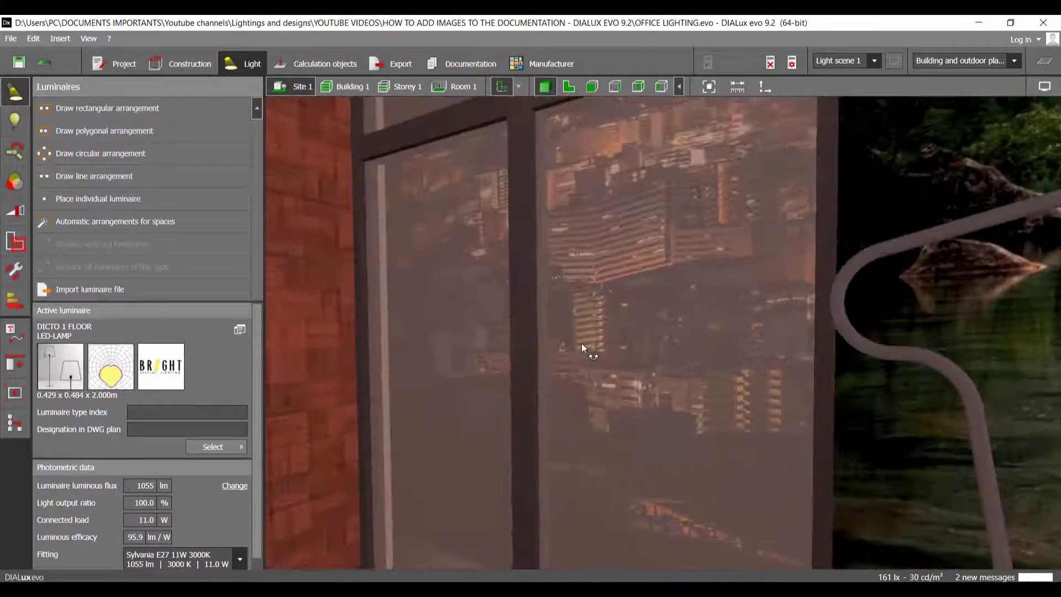
{"action": "scroll", "coordinate": [503, 407], "scroll_direction": "down", "scroll_amount": 10}
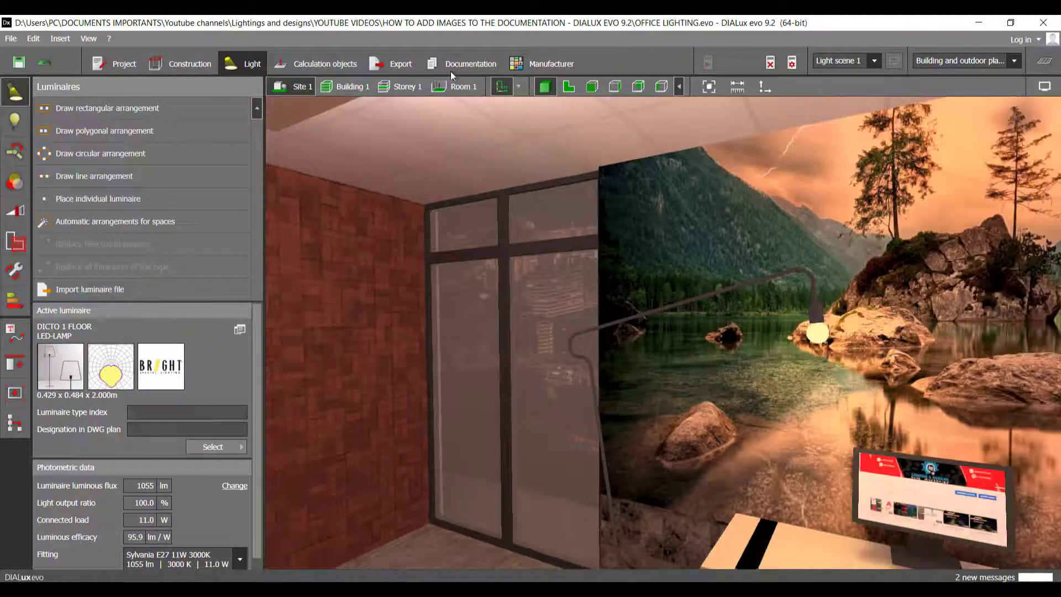
{"action": "left_click", "coordinate": [446, 64]}
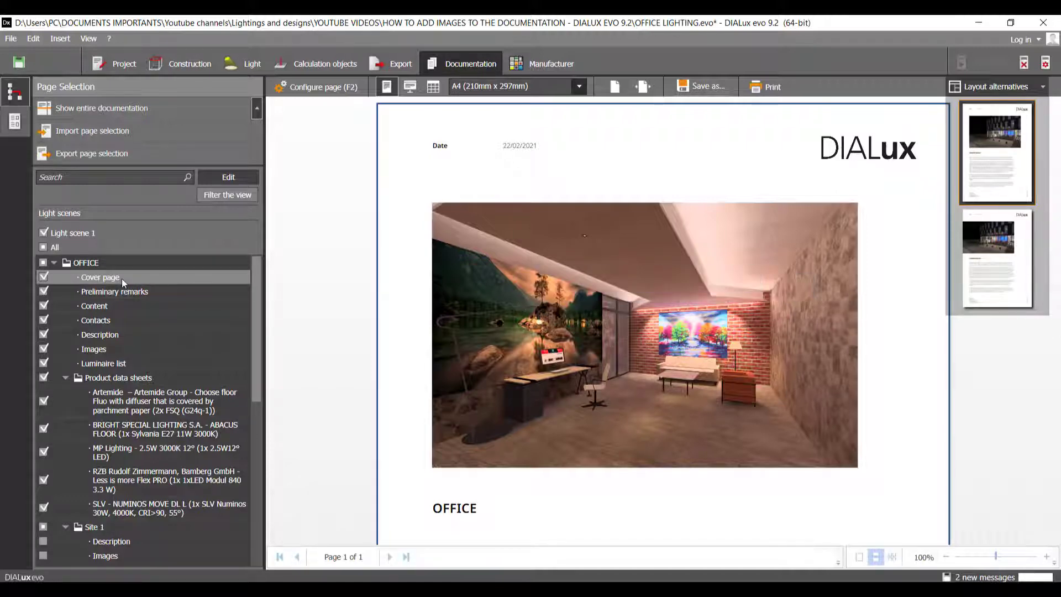
Step: Preview the Description and Cover page entries, ending on the OFFICE Images page
{"action": "left_click", "coordinate": [138, 329]}
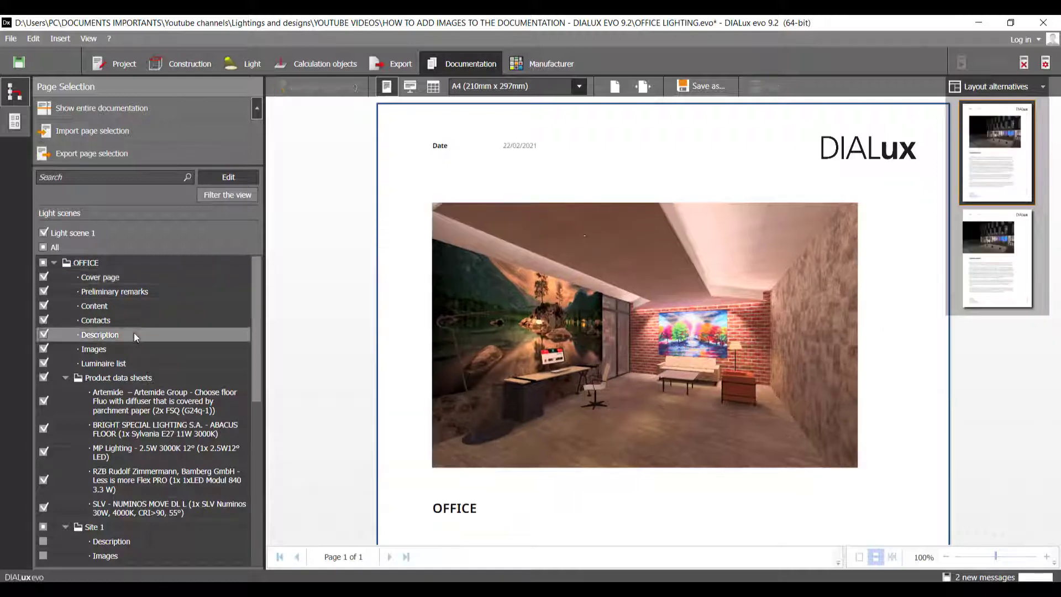
{"action": "left_click", "coordinate": [177, 276]}
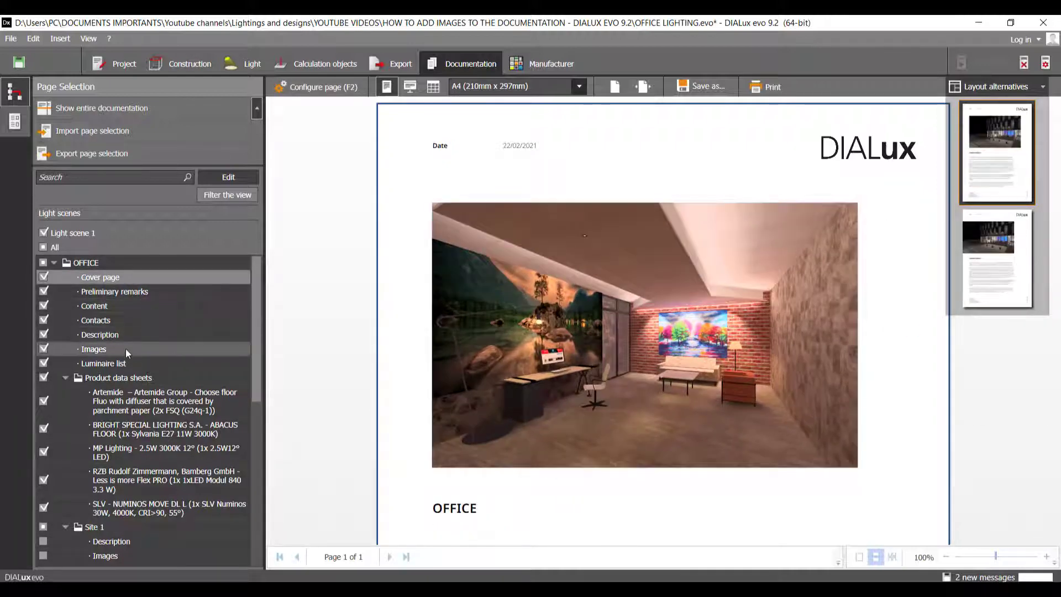
{"action": "left_click", "coordinate": [125, 349]}
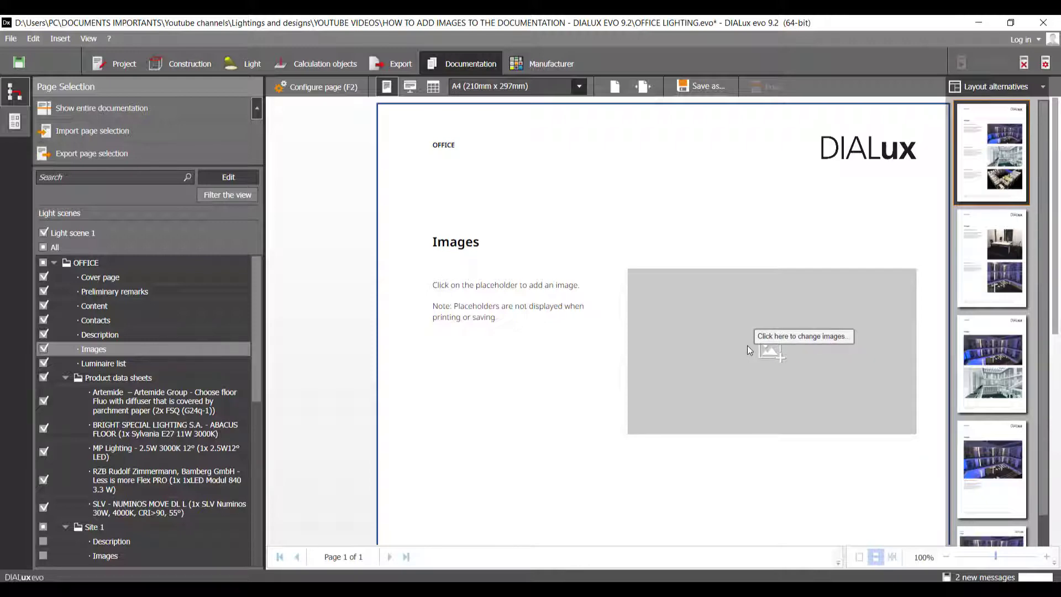
{"action": "left_click", "coordinate": [753, 346]}
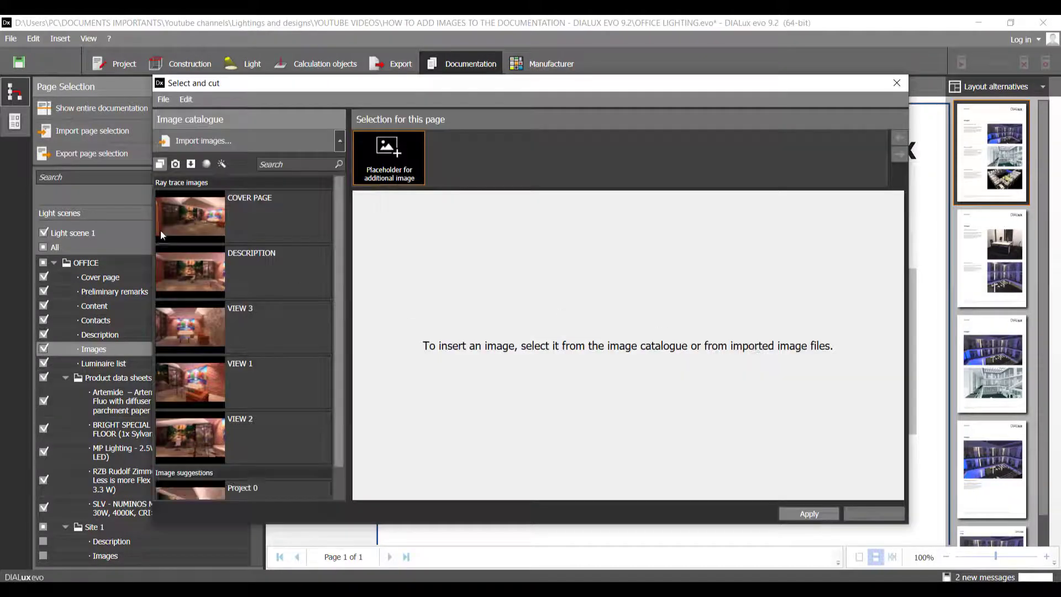
{"action": "scroll", "coordinate": [239, 295], "scroll_direction": "down", "scroll_amount": 5}
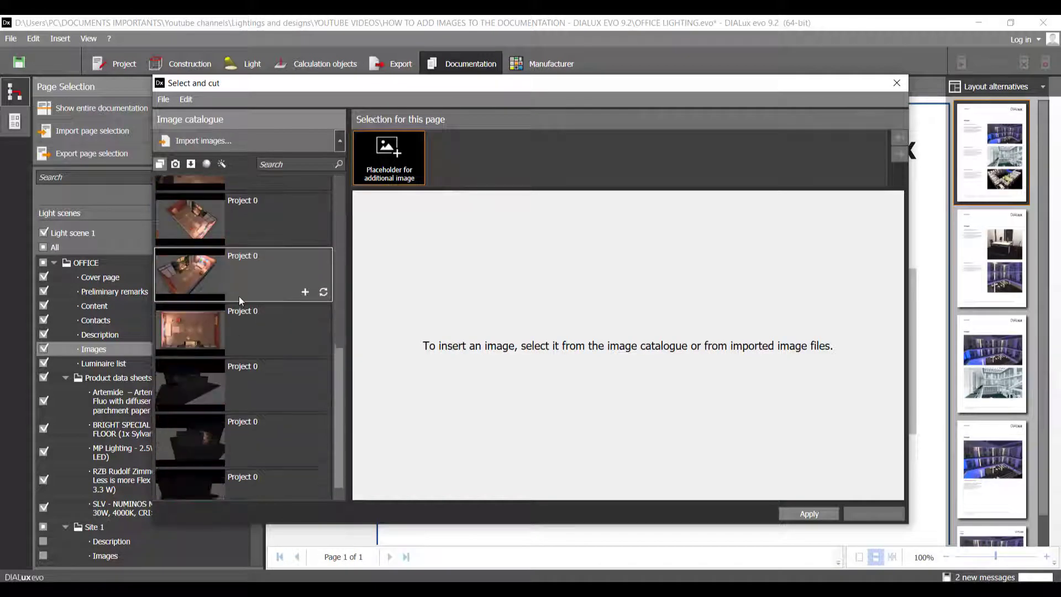
{"action": "scroll", "coordinate": [239, 296], "scroll_direction": "up", "scroll_amount": 5}
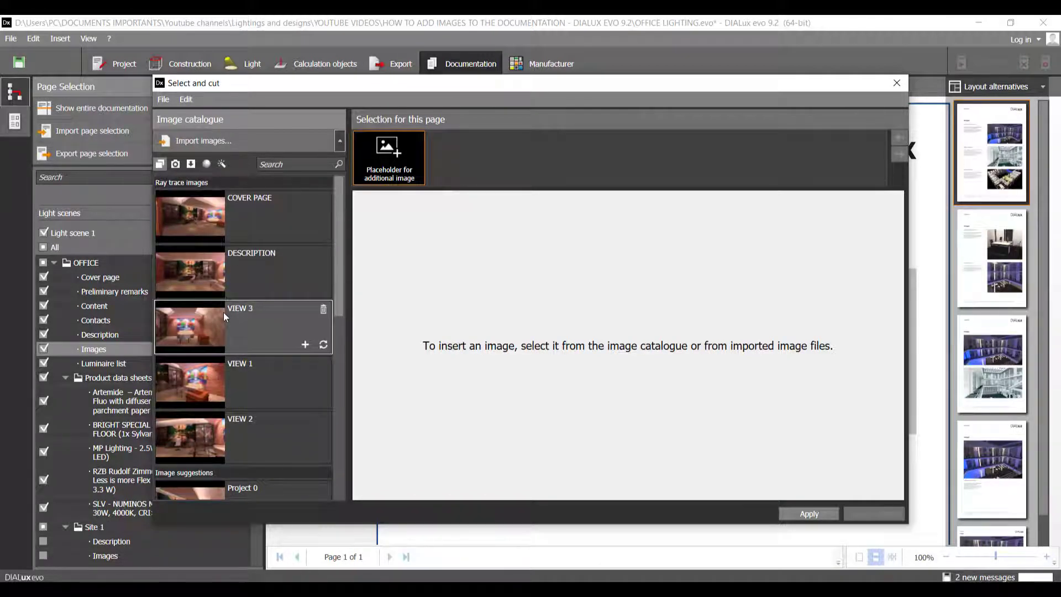
{"action": "scroll", "coordinate": [223, 313], "scroll_direction": "down", "scroll_amount": 5}
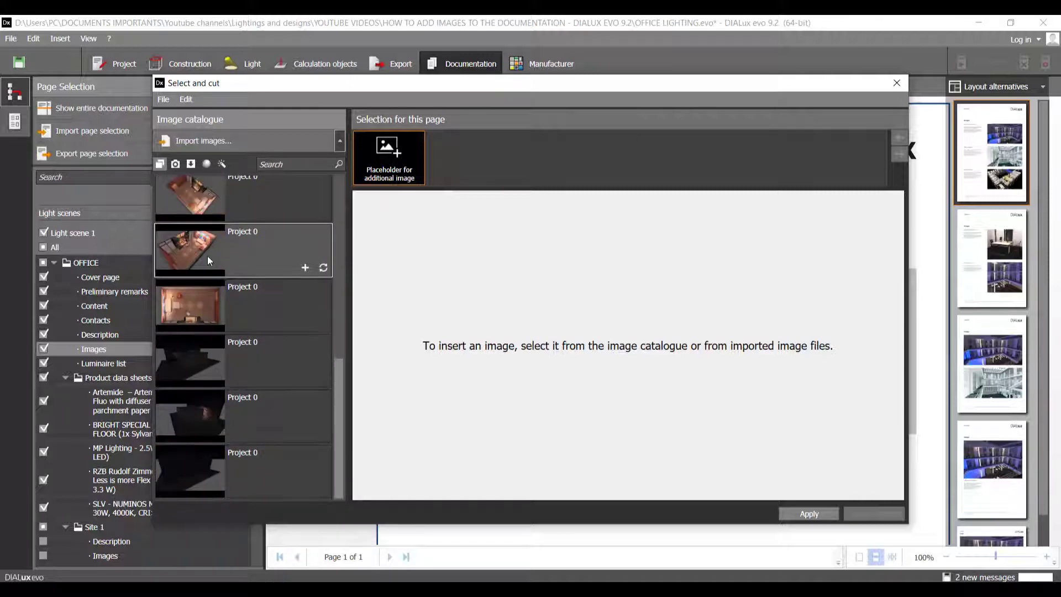
{"action": "scroll", "coordinate": [234, 431], "scroll_direction": "up", "scroll_amount": 5}
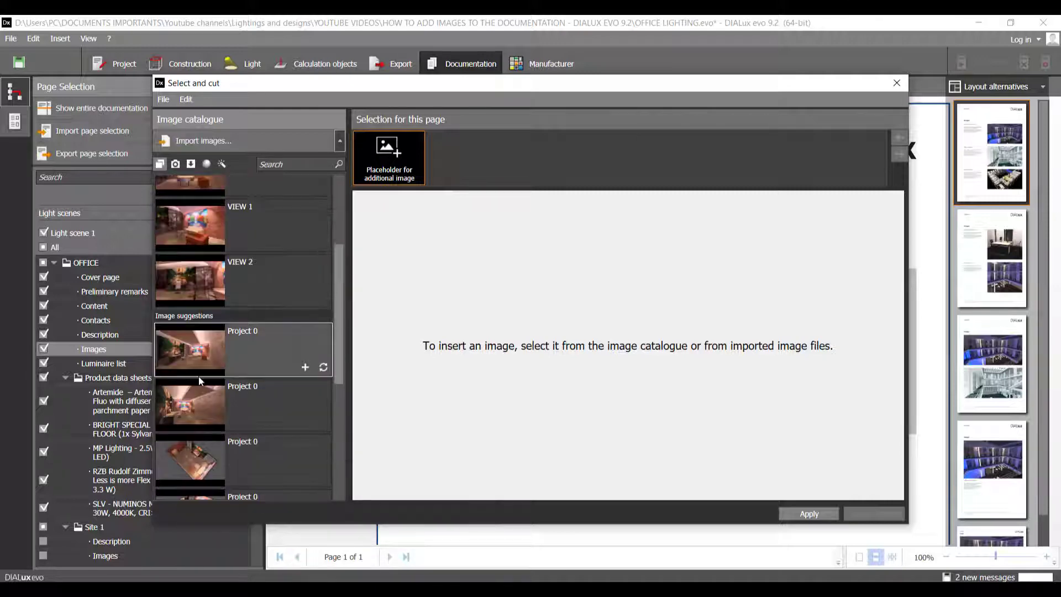
{"action": "scroll", "coordinate": [199, 378], "scroll_direction": "up", "scroll_amount": 3}
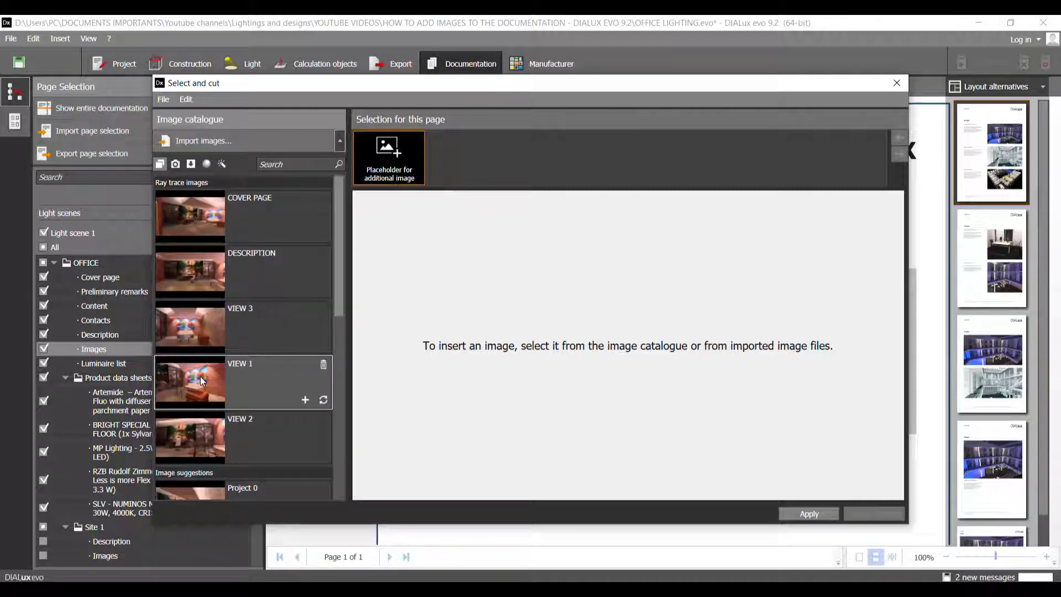
{"action": "left_click", "coordinate": [172, 164]}
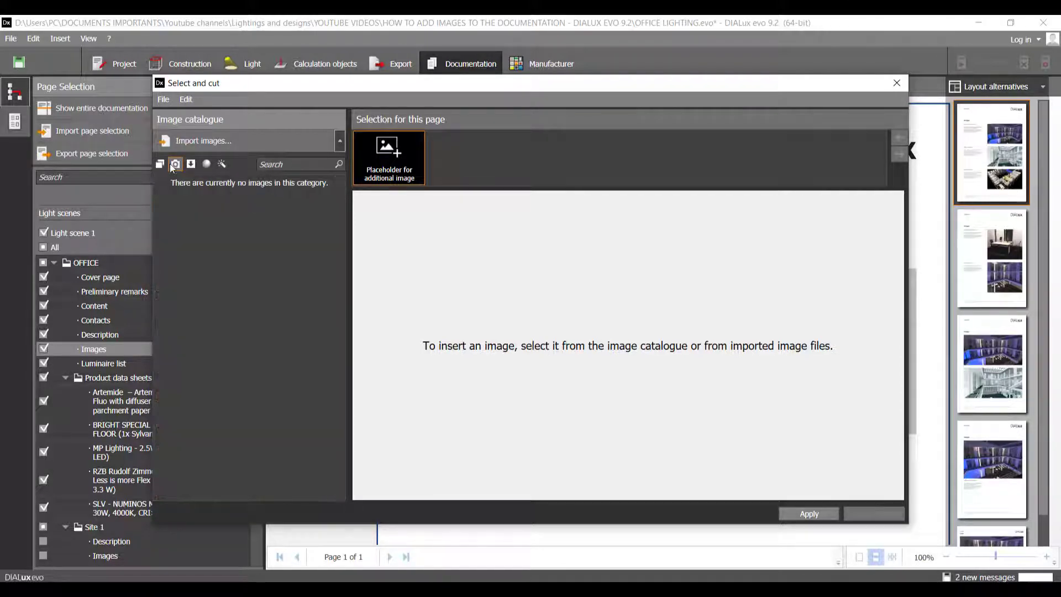
{"action": "left_click", "coordinate": [896, 83]}
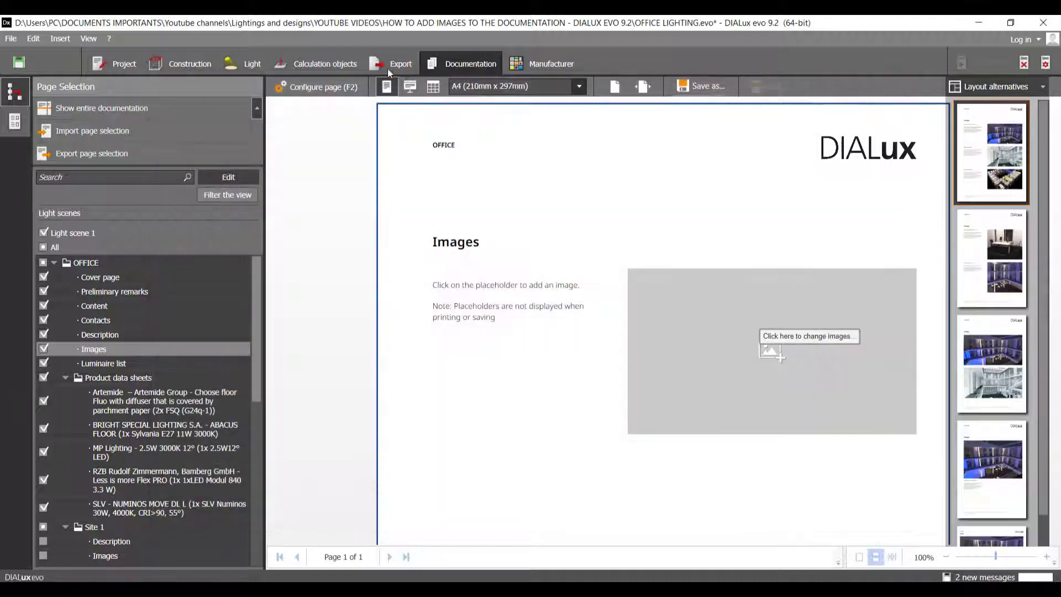
Step: Check the Raytracer export area and its saved-views list, then return to the documentation
{"action": "left_click", "coordinate": [387, 67]}
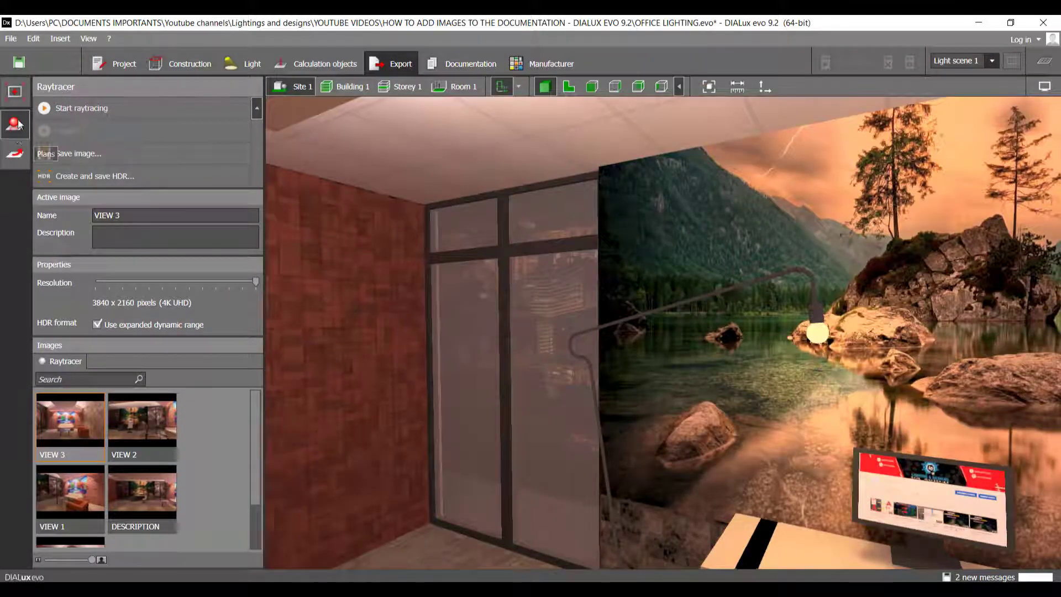
{"action": "left_click", "coordinate": [19, 101]}
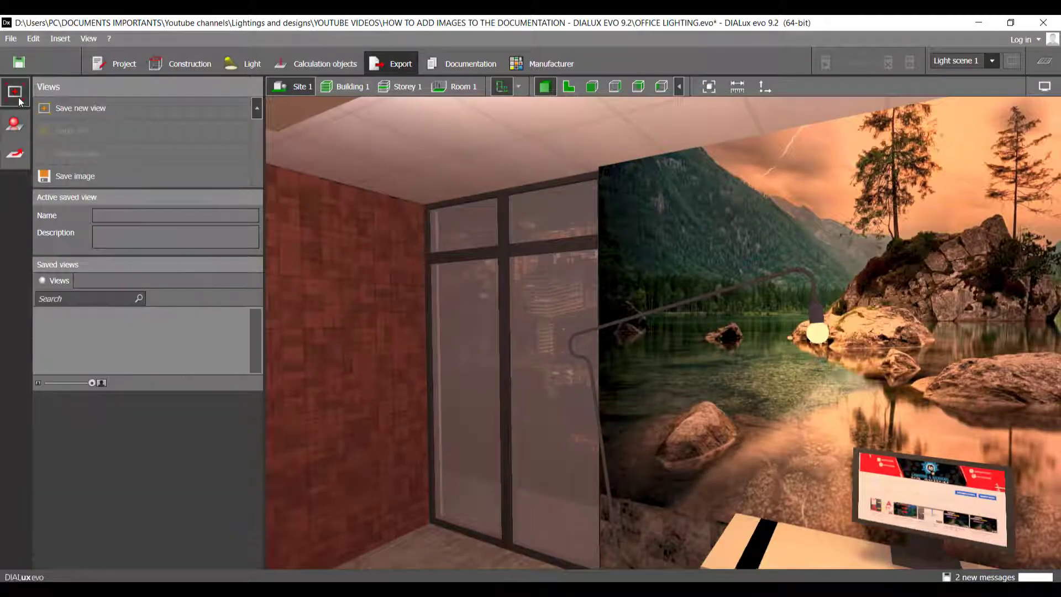
{"action": "left_click", "coordinate": [446, 65]}
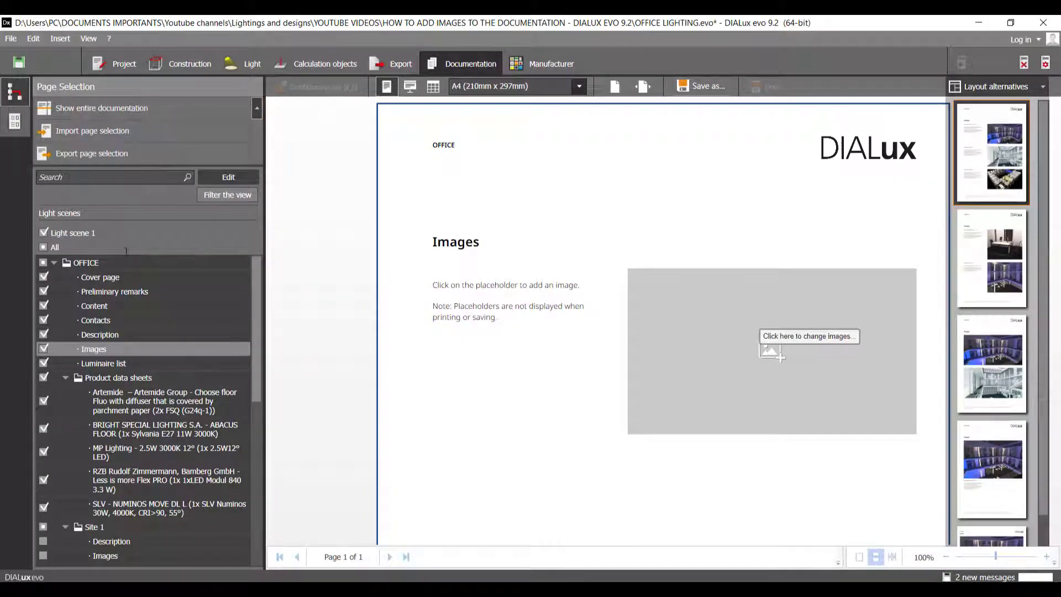
Step: Browse the placeholder's imported and raytraced images, cancel without adding one, and return to Export
{"action": "left_click", "coordinate": [814, 350]}
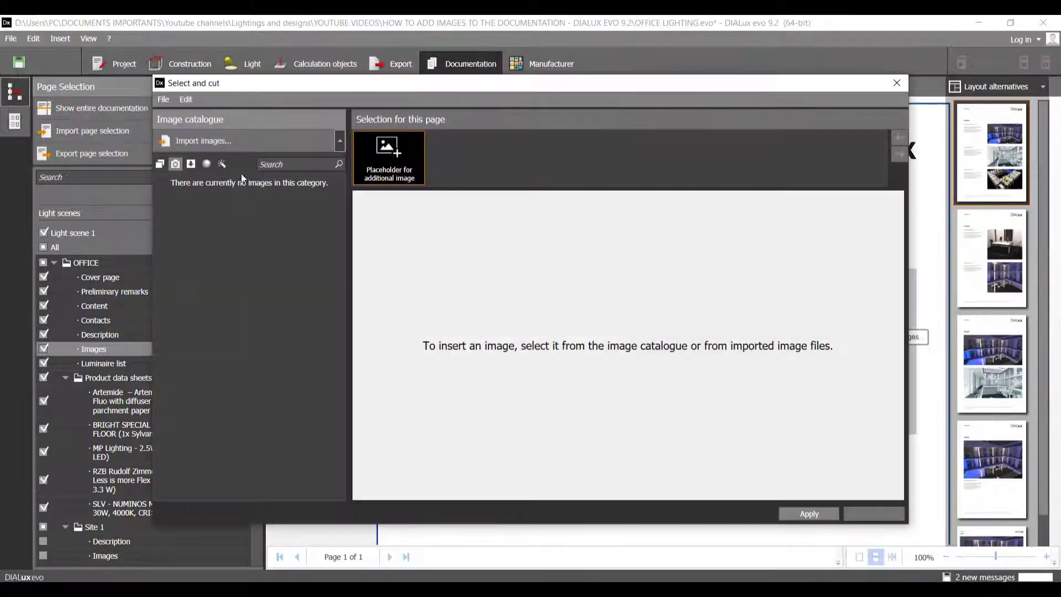
{"action": "left_click", "coordinate": [191, 164]}
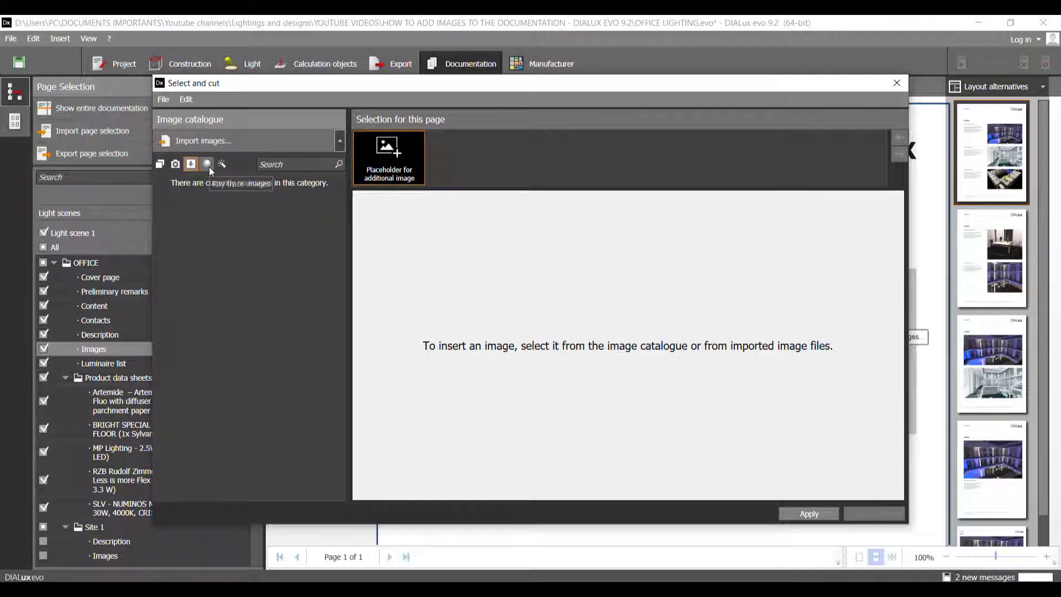
{"action": "left_click", "coordinate": [207, 165]}
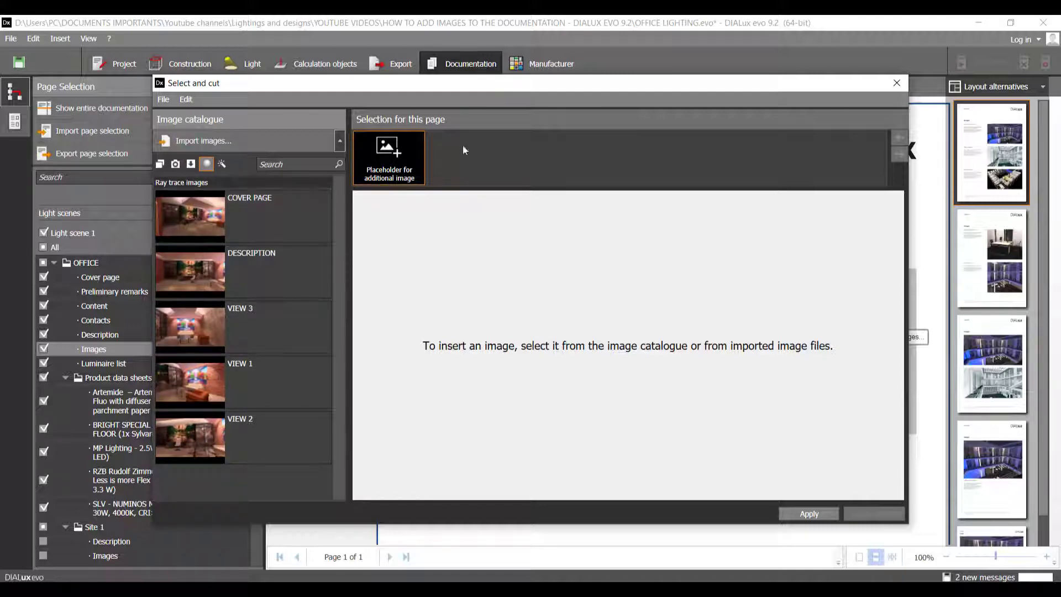
{"action": "key", "text": "Escape"}
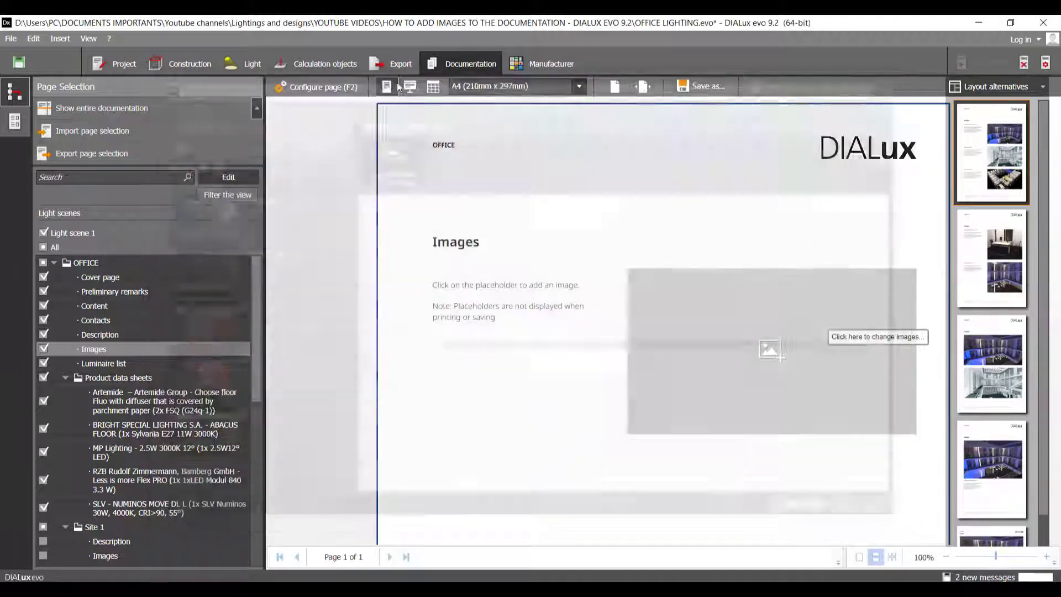
{"action": "left_click", "coordinate": [381, 71]}
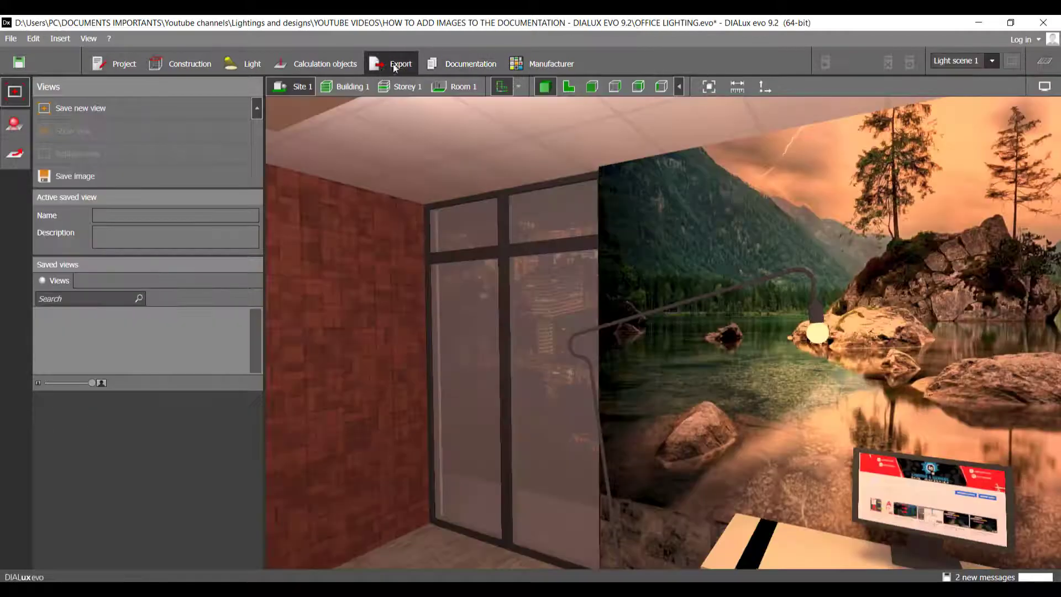
Step: In the Raytracer image list, view the COVER PAGE render full screen and close it
{"action": "left_click", "coordinate": [13, 127]}
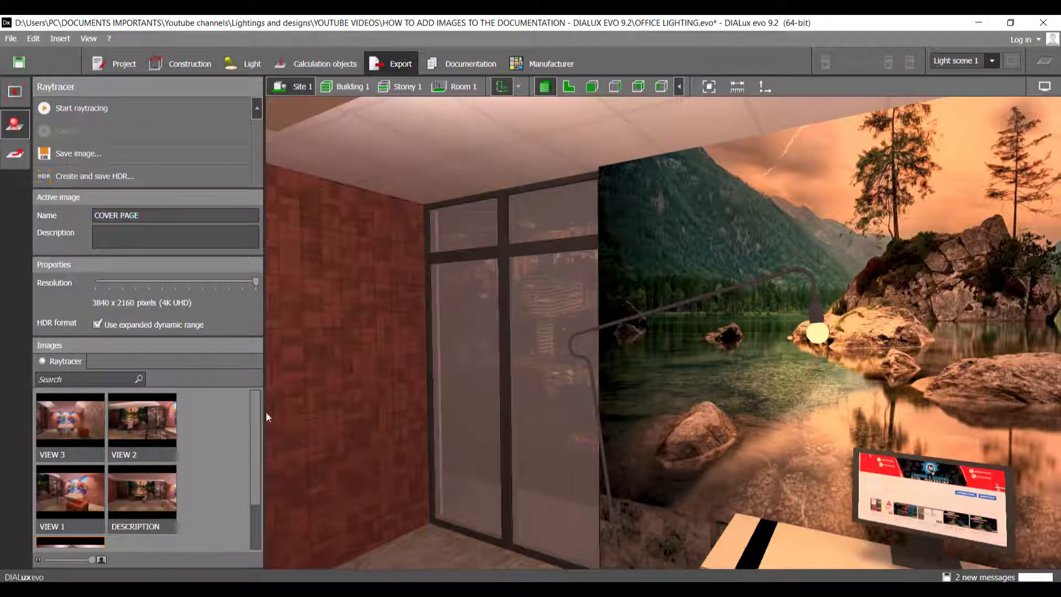
{"action": "scroll", "coordinate": [194, 442], "scroll_direction": "down", "scroll_amount": 2}
{"action": "double_click", "coordinate": [70, 519]}
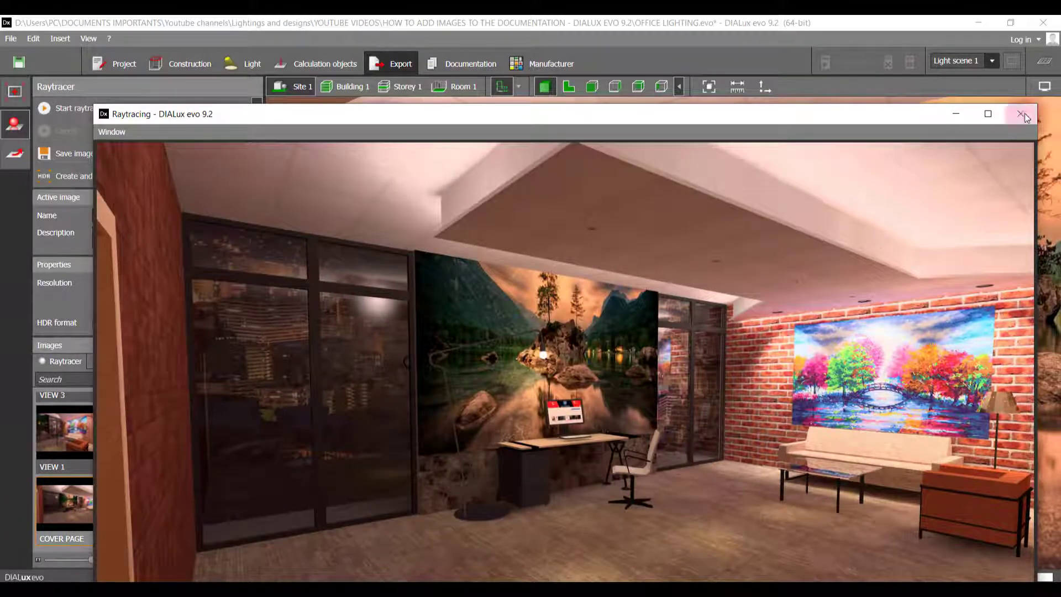
{"action": "left_click", "coordinate": [988, 114]}
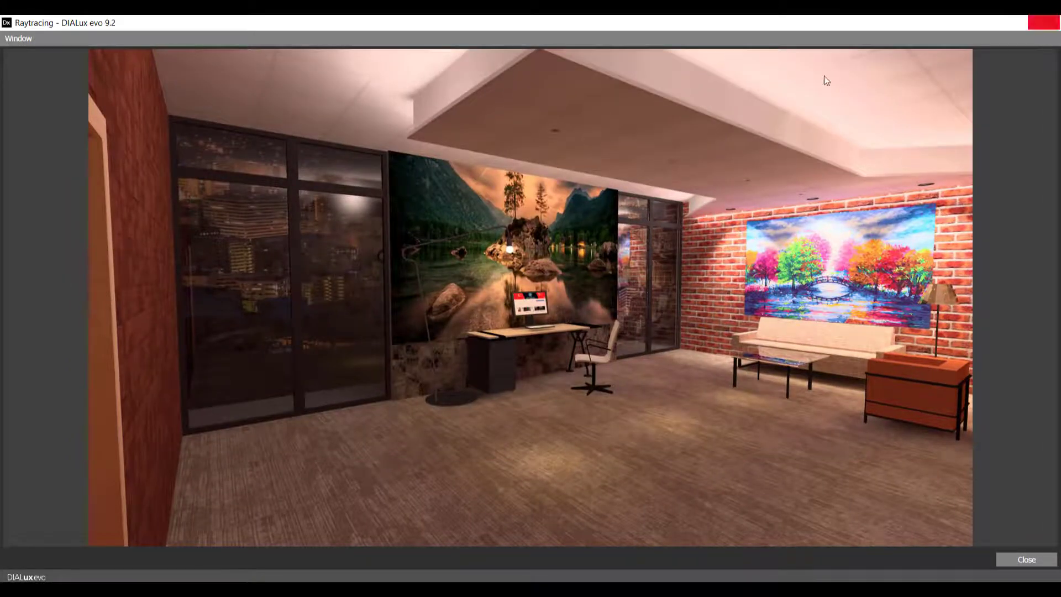
{"action": "left_click", "coordinate": [1043, 23]}
Step: Preview the DESCRIPTION render, close it, and return to the documentation pages
{"action": "double_click", "coordinate": [134, 445]}
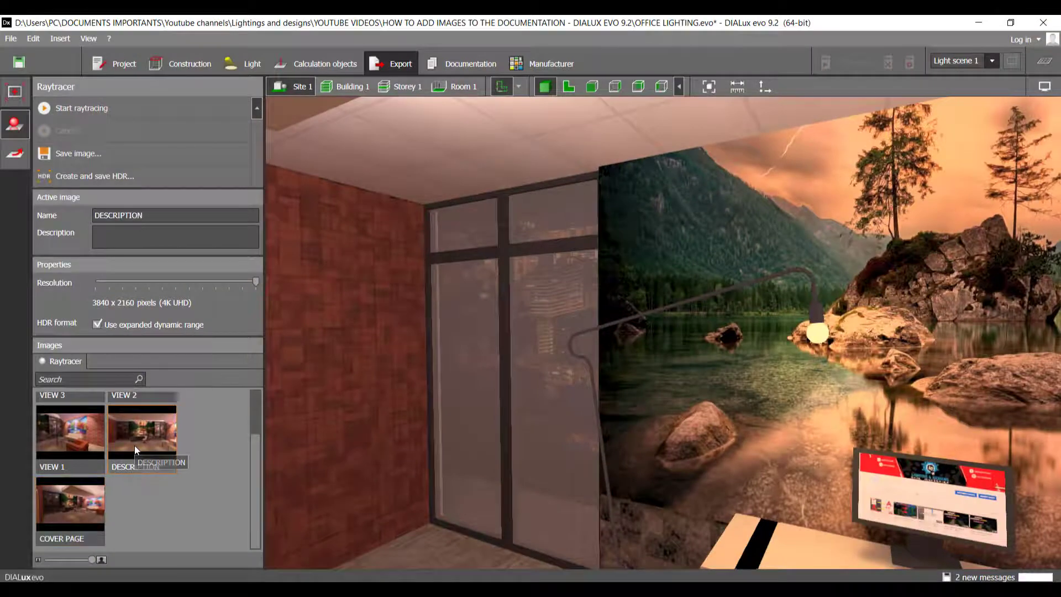
{"action": "left_click", "coordinate": [1034, 137]}
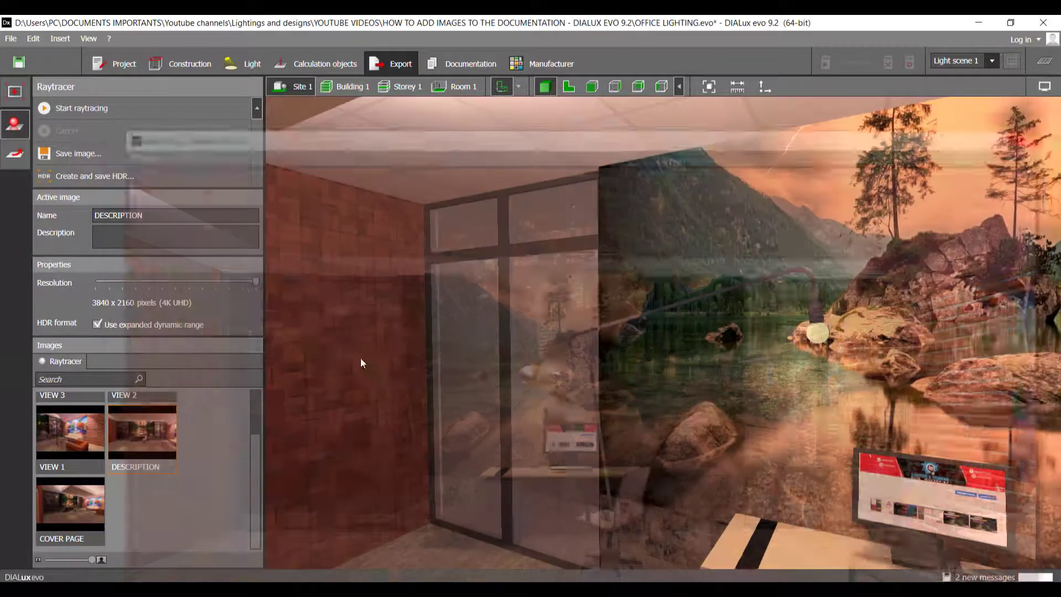
{"action": "scroll", "coordinate": [74, 429], "scroll_direction": "up", "scroll_amount": 1}
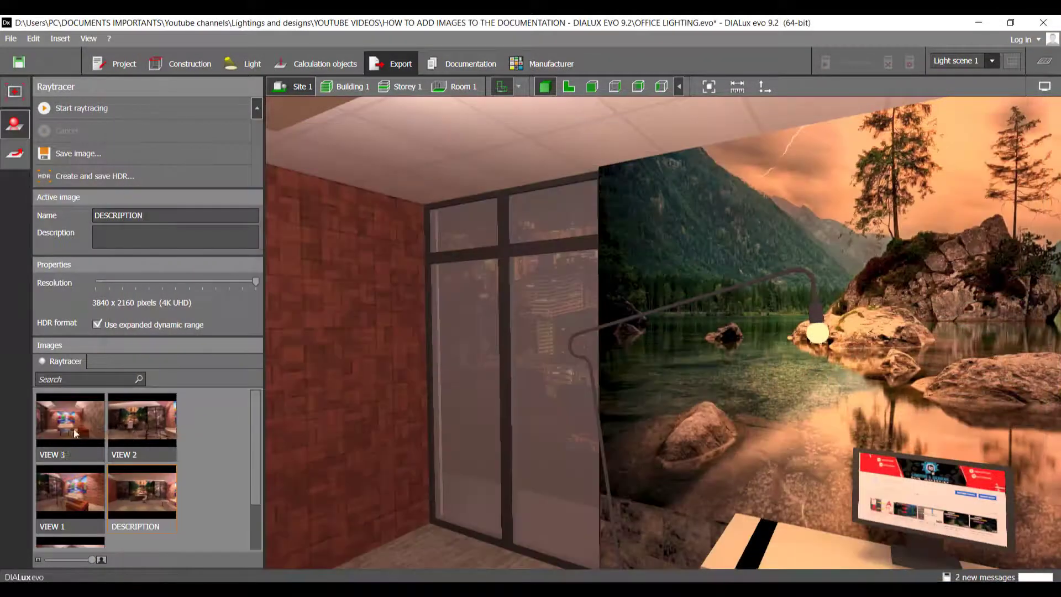
{"action": "left_click", "coordinate": [470, 64]}
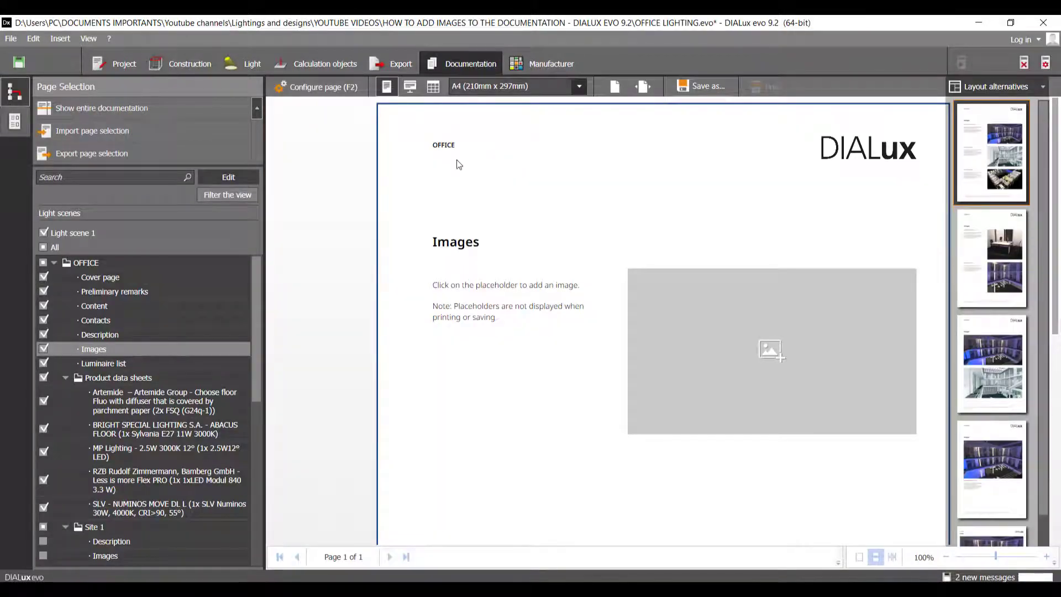
Step: Set the OFFICE cover page picture to the COVER PAGE raytraced render
{"action": "left_click", "coordinate": [127, 278]}
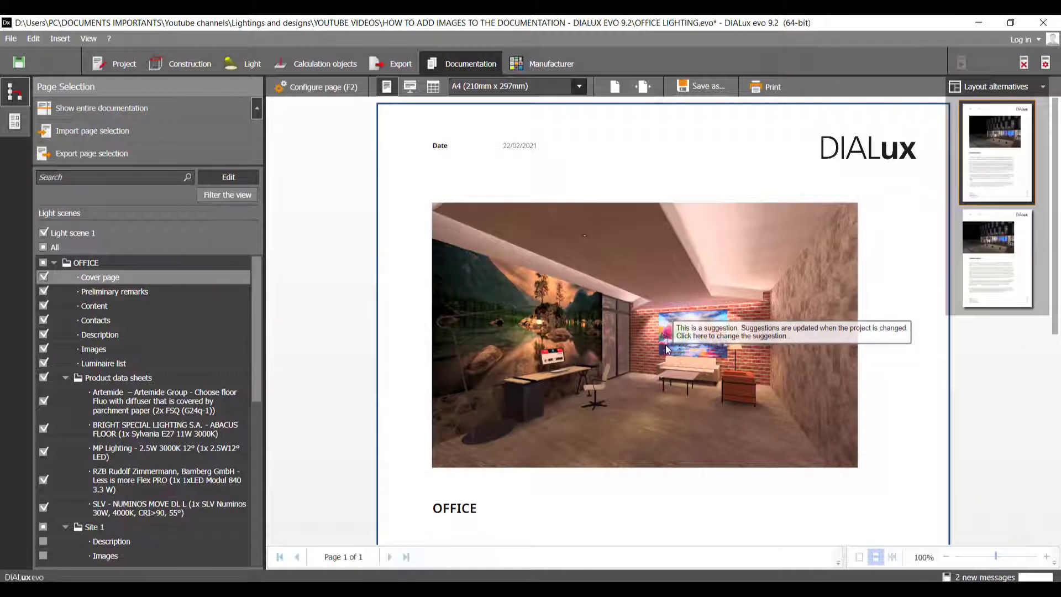
{"action": "left_click", "coordinate": [669, 346]}
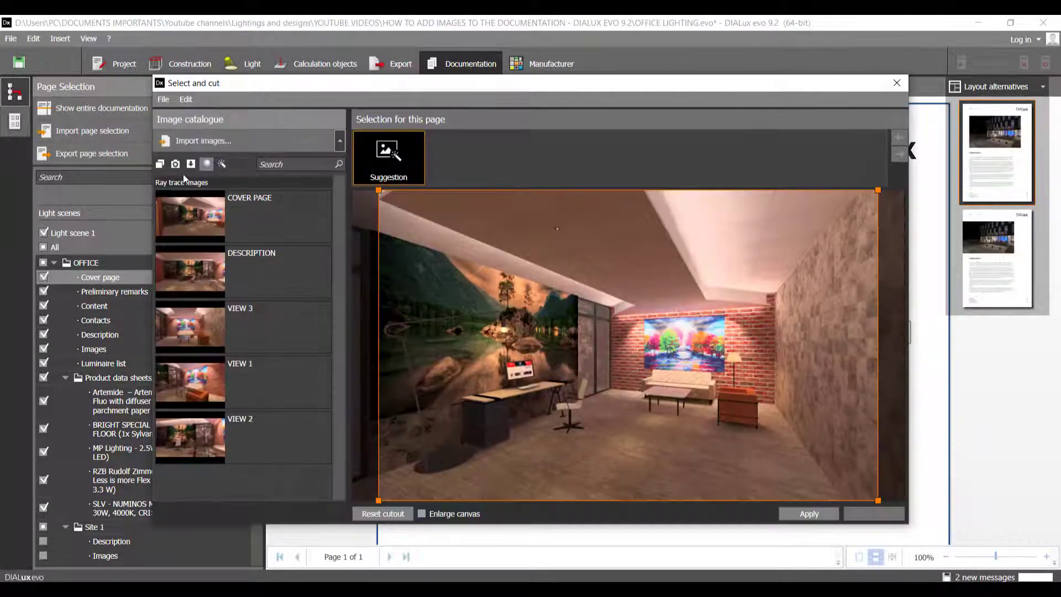
{"action": "left_click", "coordinate": [201, 218]}
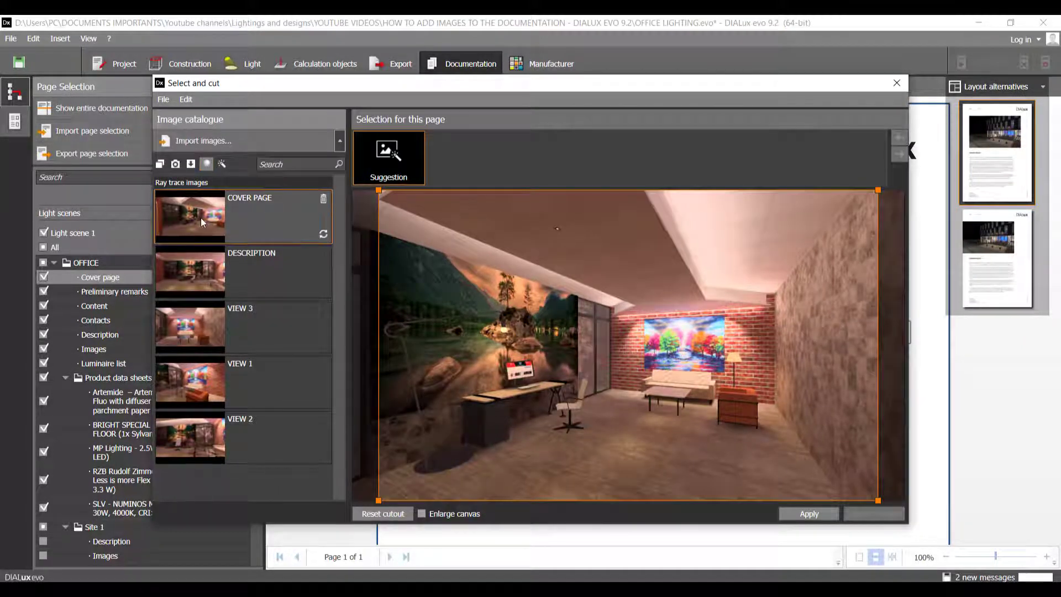
{"action": "left_click", "coordinate": [808, 514]}
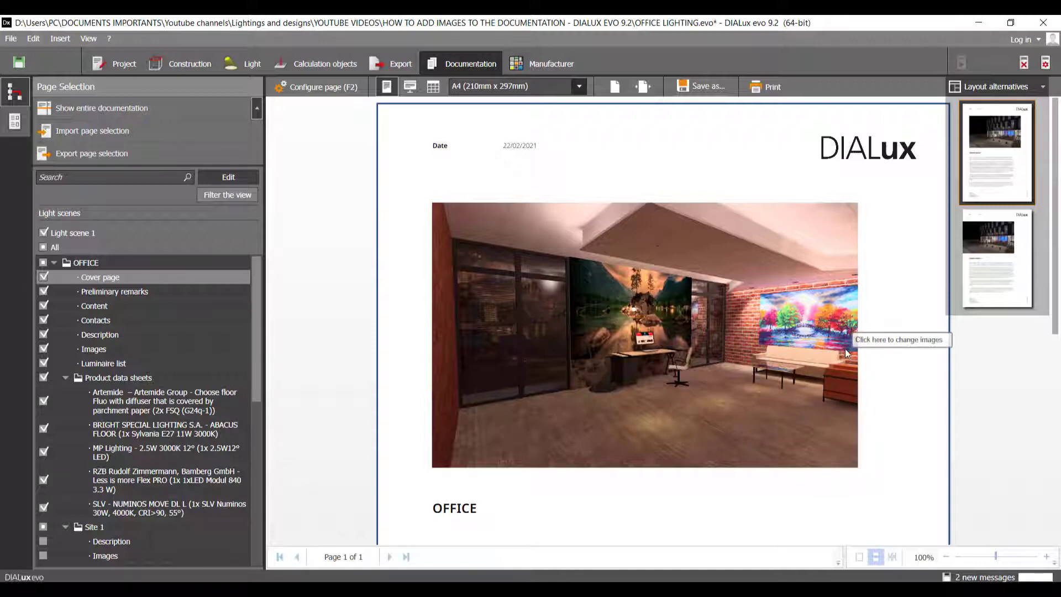
Step: Put the DESCRIPTION render on the Description page and apply its third layout alternative
{"action": "scroll", "coordinate": [677, 296], "scroll_direction": "down", "scroll_amount": 6}
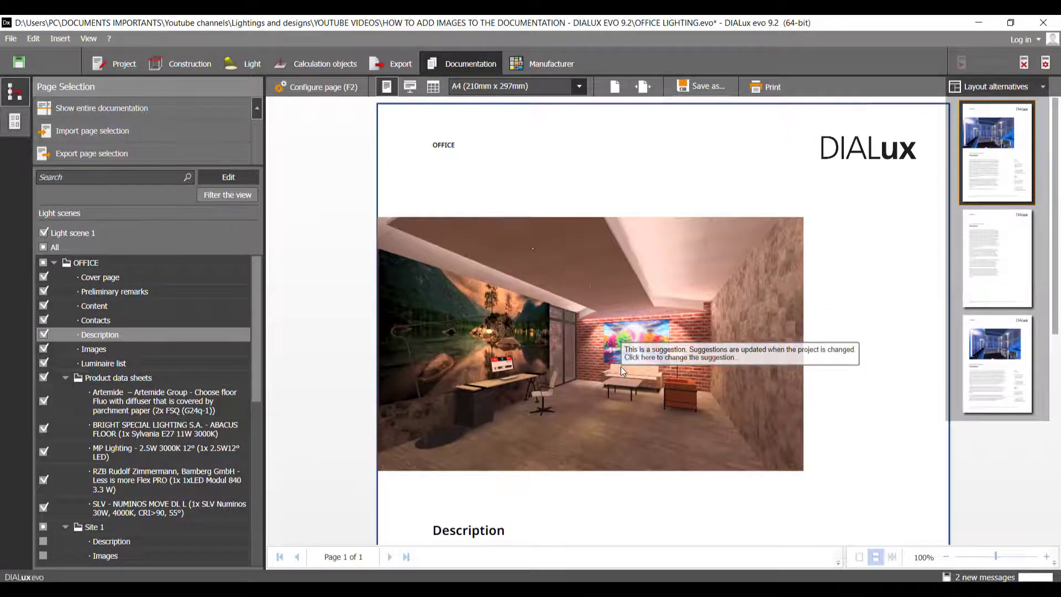
{"action": "left_click", "coordinate": [621, 366]}
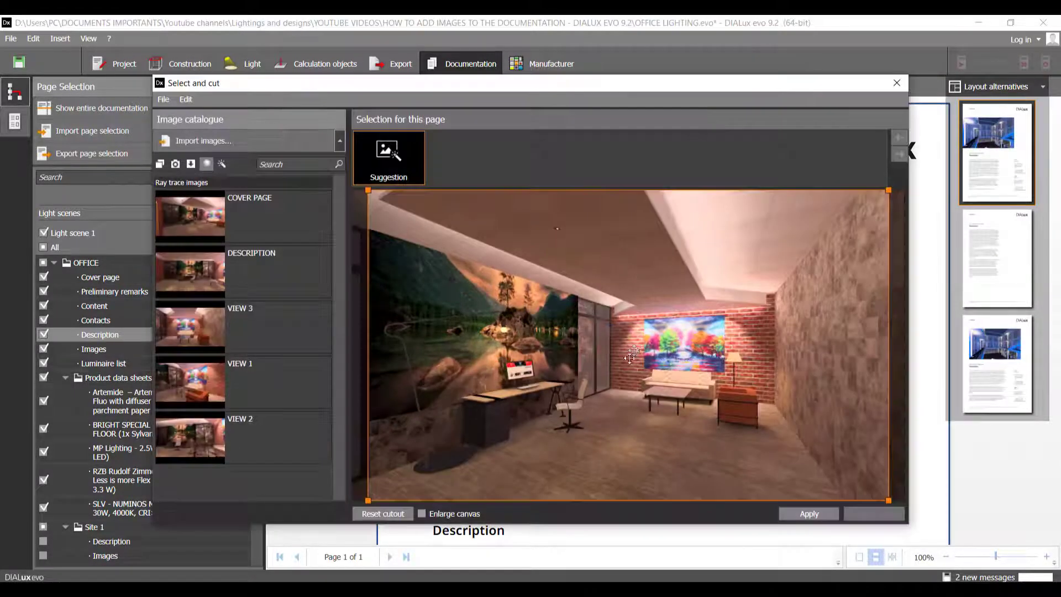
{"action": "double_click", "coordinate": [196, 271]}
{"action": "left_click", "coordinate": [812, 513]}
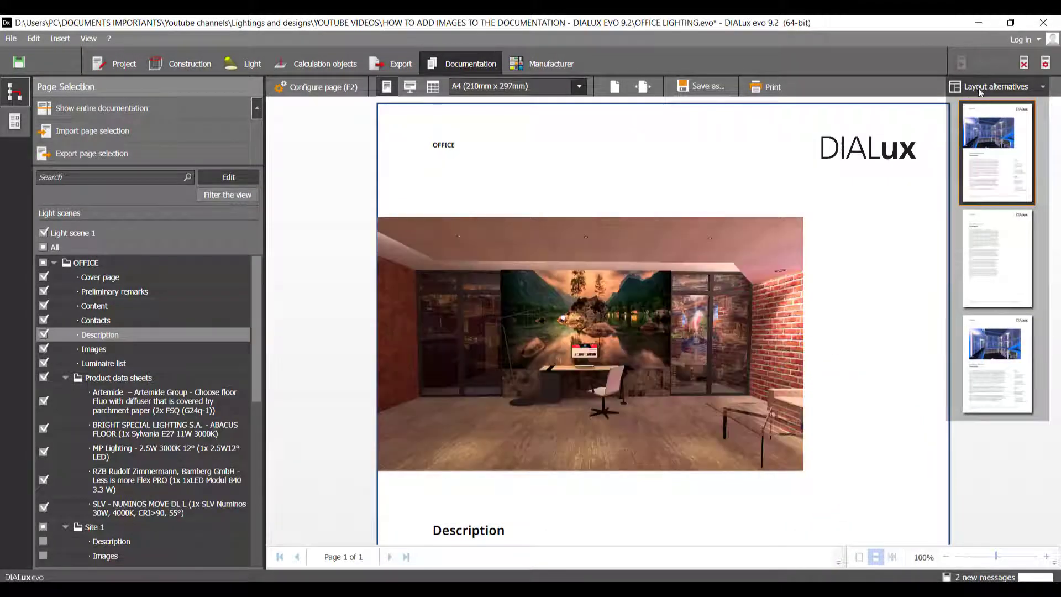
{"action": "left_click", "coordinate": [1006, 346]}
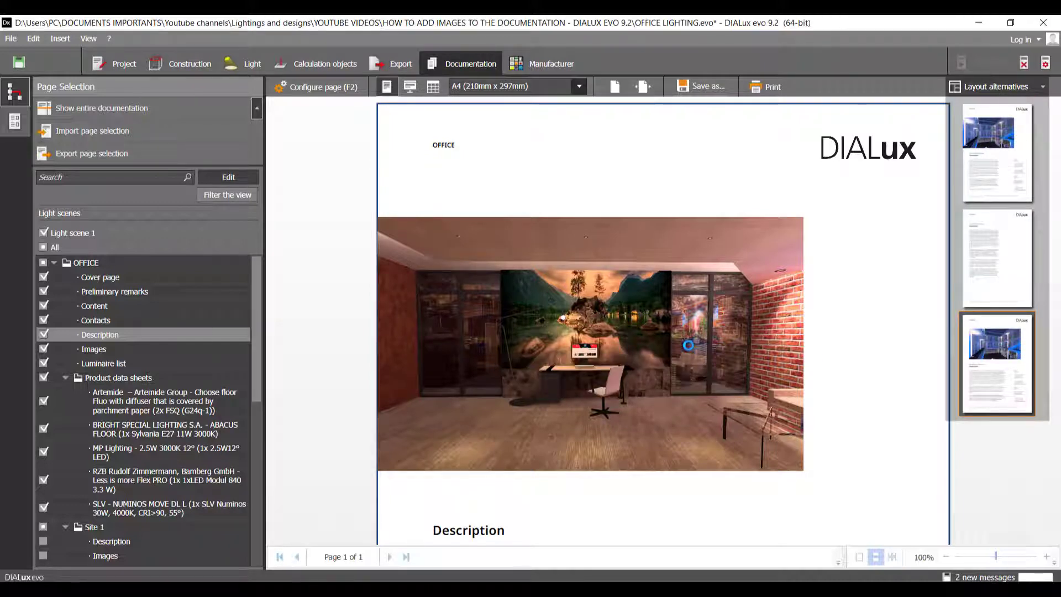
{"action": "left_click", "coordinate": [131, 353]}
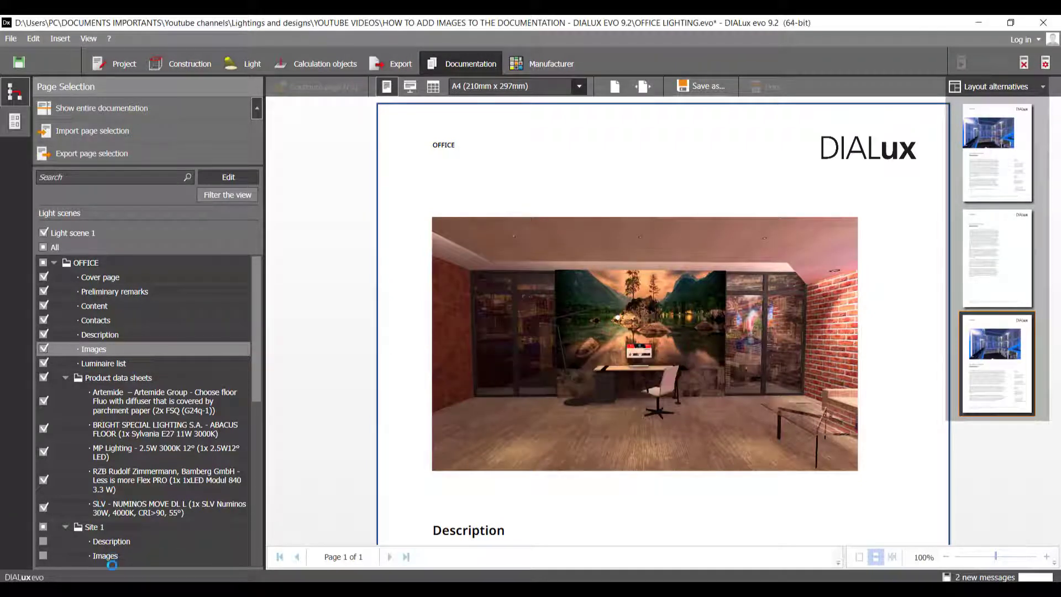
Step: Navigate the page tree to Room 1's Images page and open its placeholder's image catalogue
{"action": "scroll", "coordinate": [141, 521], "scroll_direction": "down", "scroll_amount": 6}
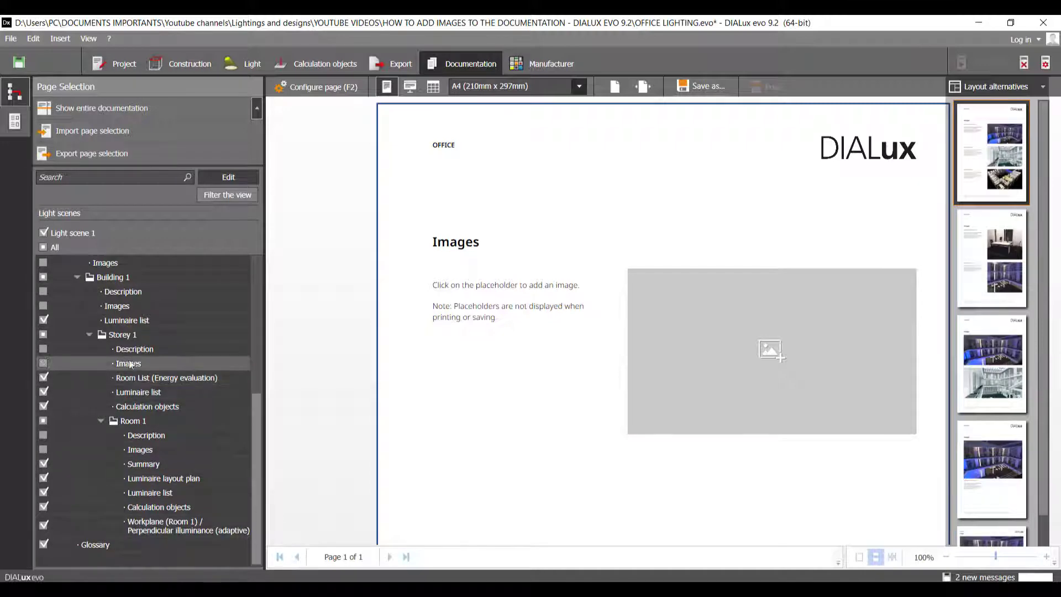
{"action": "scroll", "coordinate": [133, 308], "scroll_direction": "up", "scroll_amount": 6}
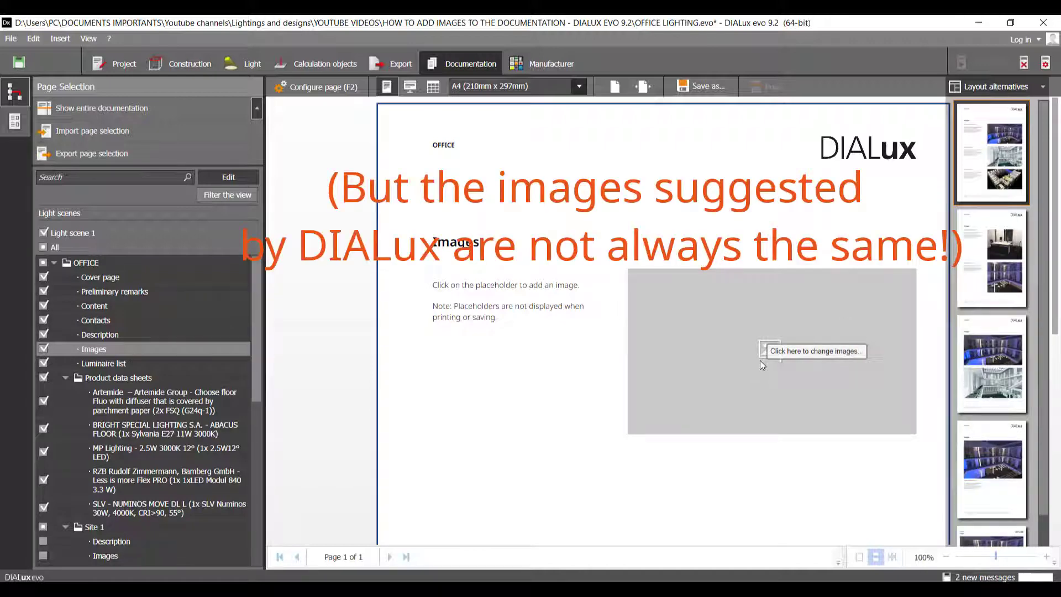
{"action": "scroll", "coordinate": [770, 346], "scroll_direction": "down", "scroll_amount": 5}
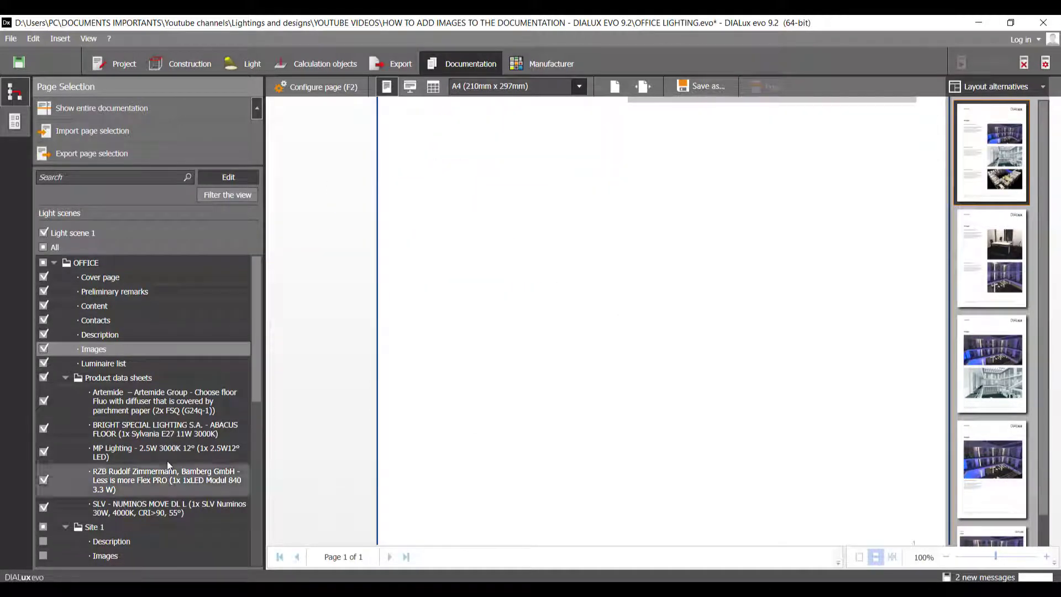
{"action": "scroll", "coordinate": [167, 461], "scroll_direction": "down", "scroll_amount": 7}
{"action": "left_click", "coordinate": [148, 436]}
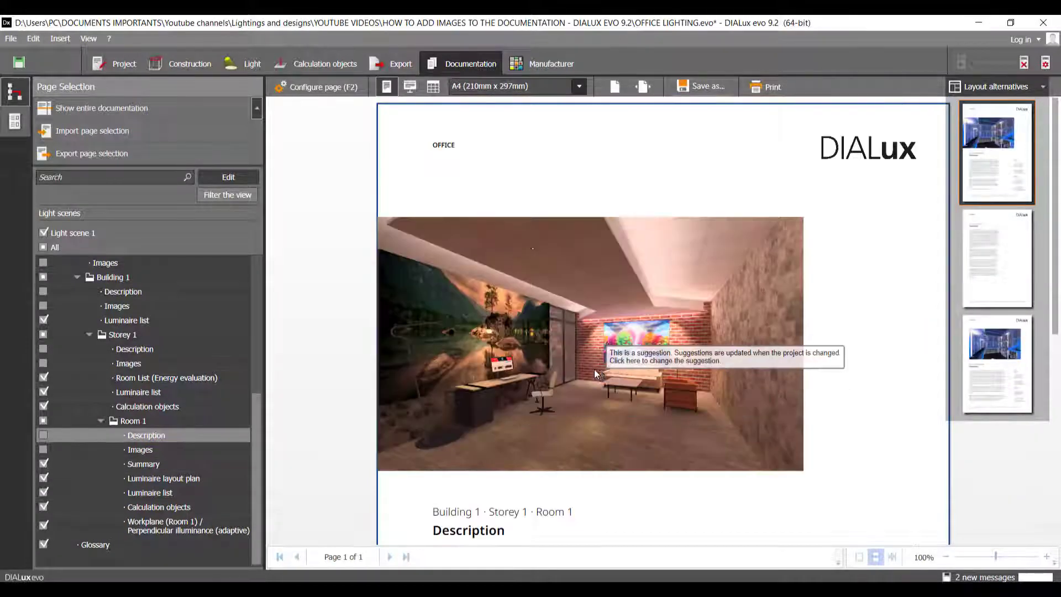
{"action": "left_click", "coordinate": [167, 452]}
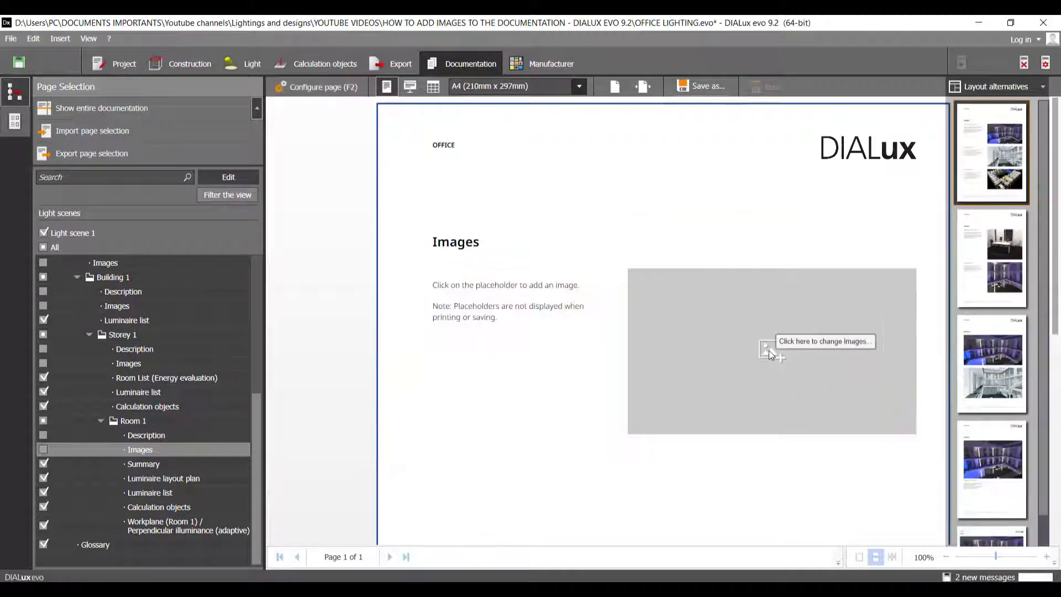
{"action": "left_click", "coordinate": [768, 350]}
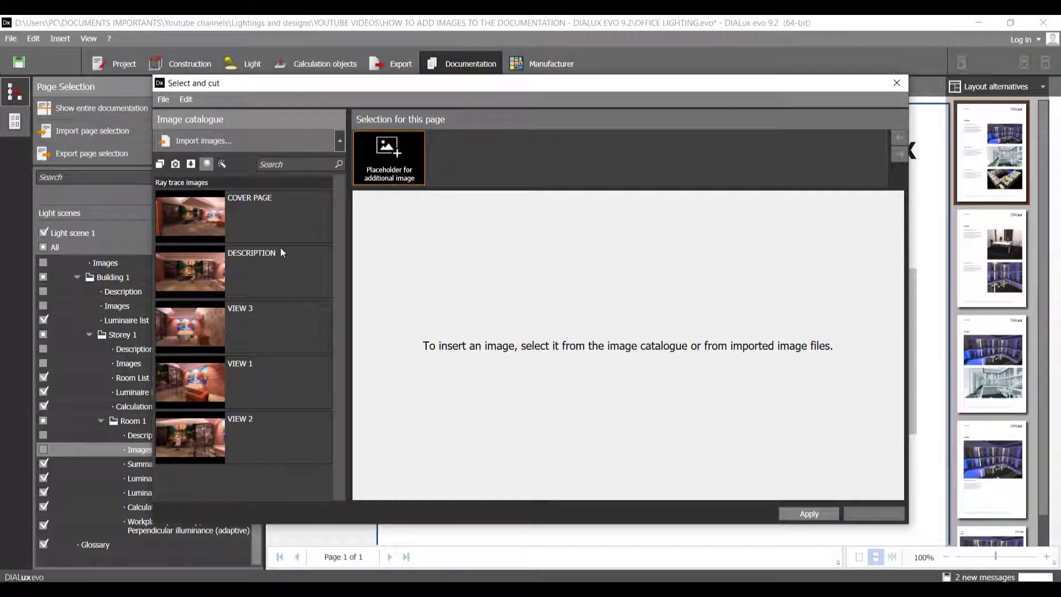
Step: Filter the image catalogue to ray trace images, then close it without choosing a picture
{"action": "left_click", "coordinate": [161, 164]}
{"action": "scroll", "coordinate": [228, 433], "scroll_direction": "down", "scroll_amount": 3}
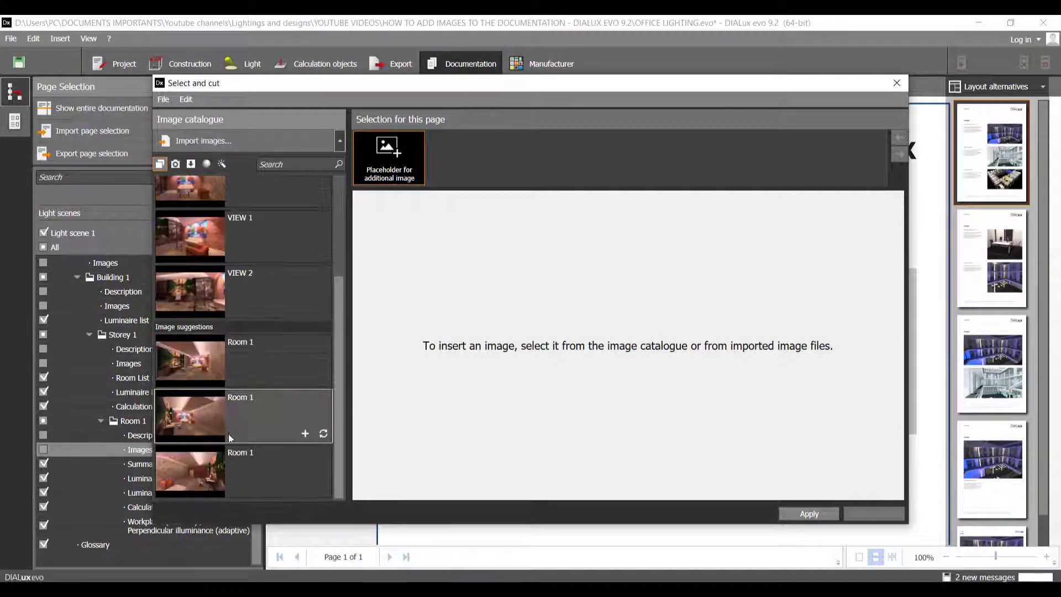
{"action": "scroll", "coordinate": [230, 442], "scroll_direction": "up", "scroll_amount": 3}
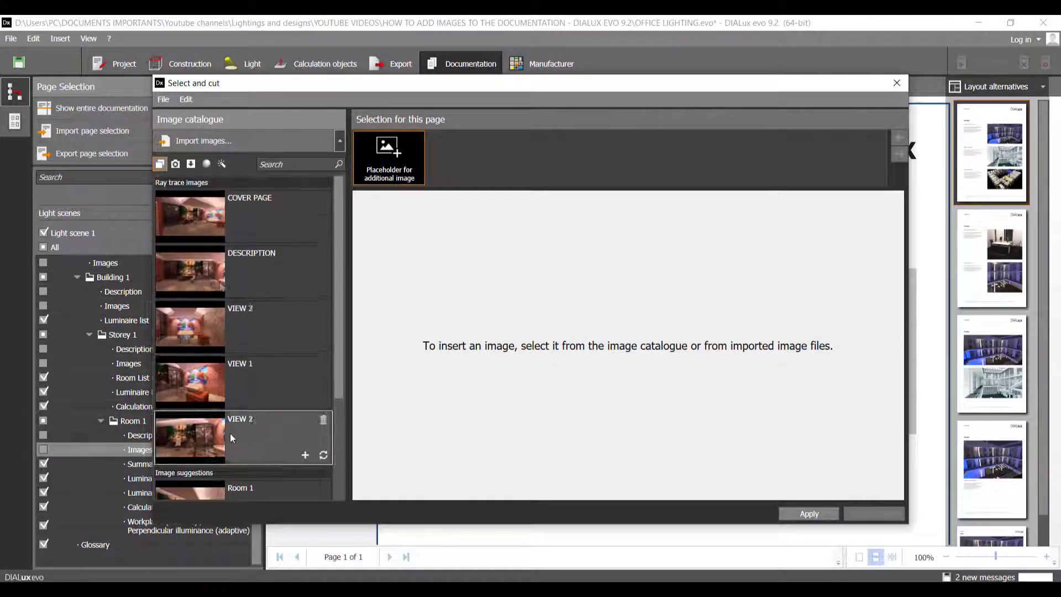
{"action": "left_click", "coordinate": [207, 168]}
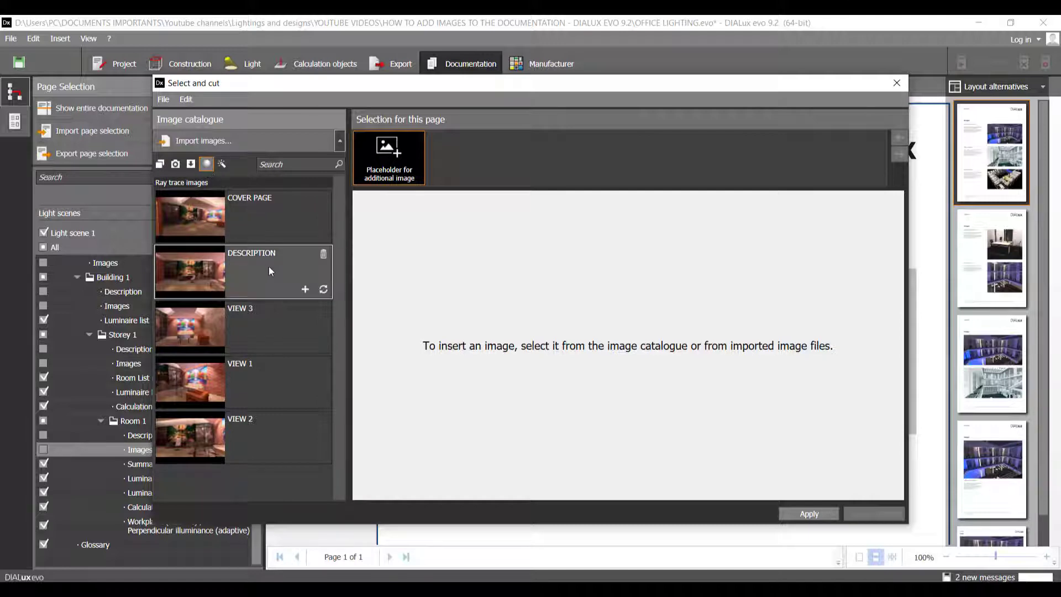
{"action": "mouse_move", "coordinate": [268, 311]}
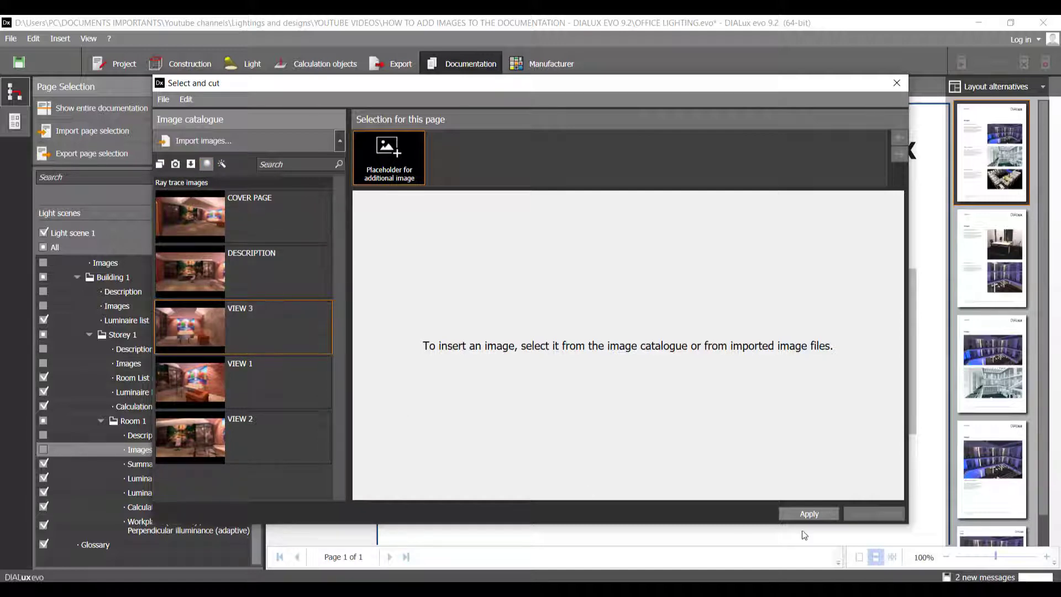
{"action": "left_click", "coordinate": [808, 514]}
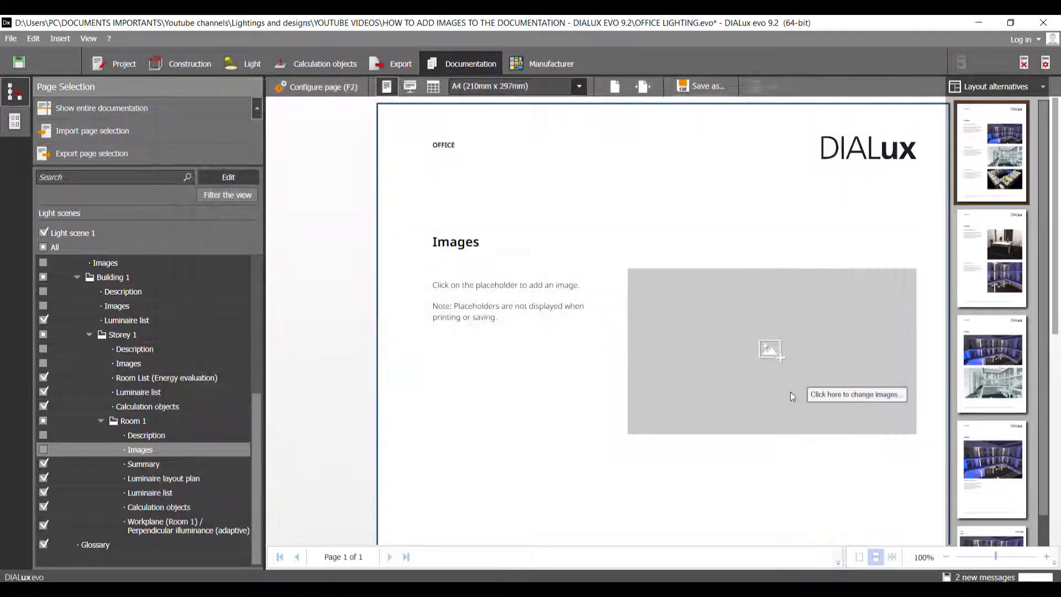
Step: Fill the Room 1 Images placeholder with the VIEW 3 render
{"action": "left_click", "coordinate": [754, 349]}
{"action": "left_click", "coordinate": [205, 324]}
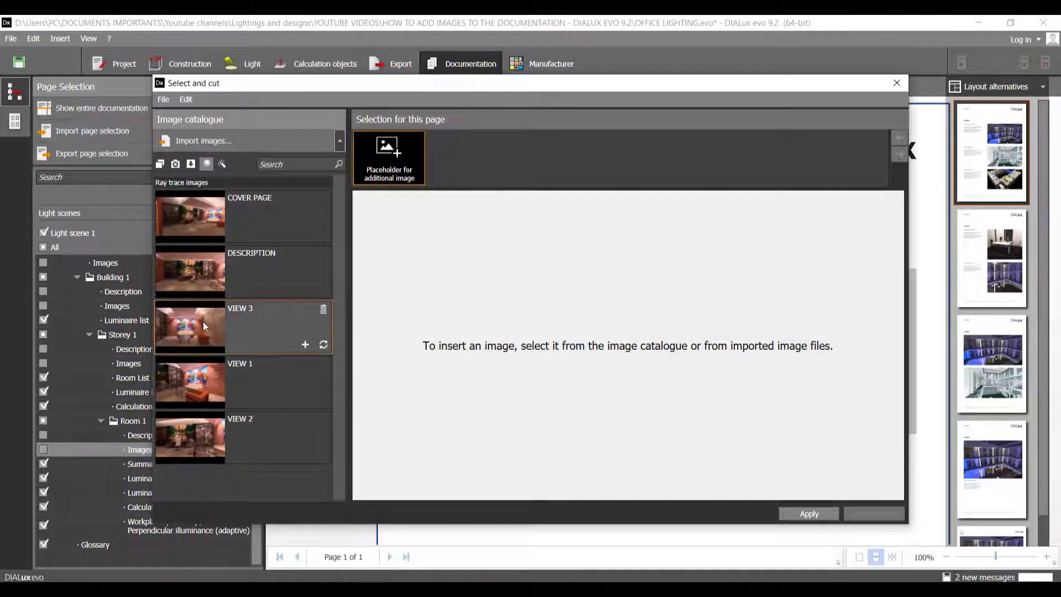
{"action": "left_click", "coordinate": [809, 513]}
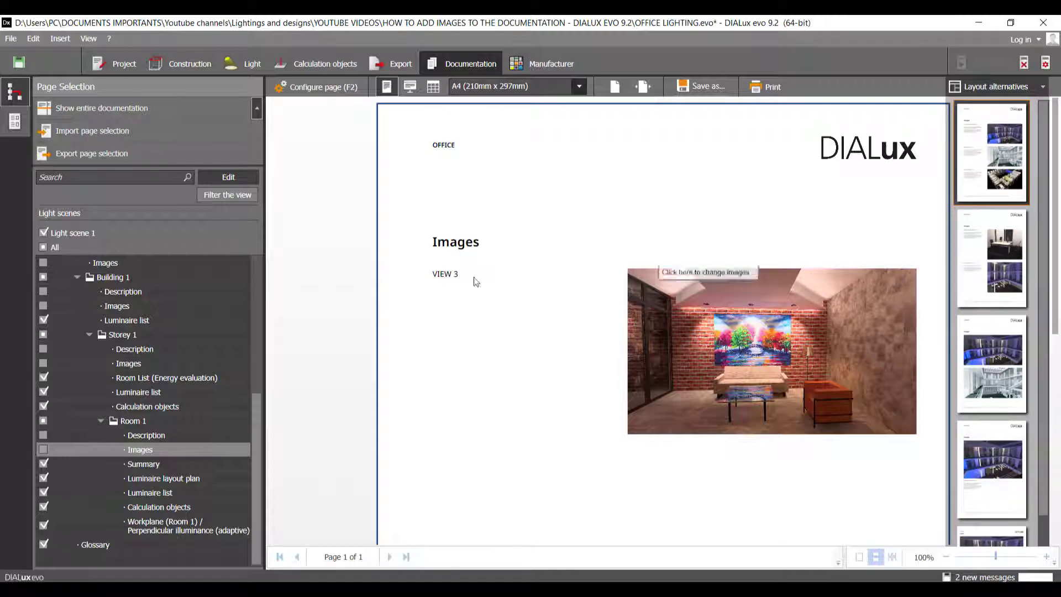
{"action": "left_click", "coordinate": [999, 270]}
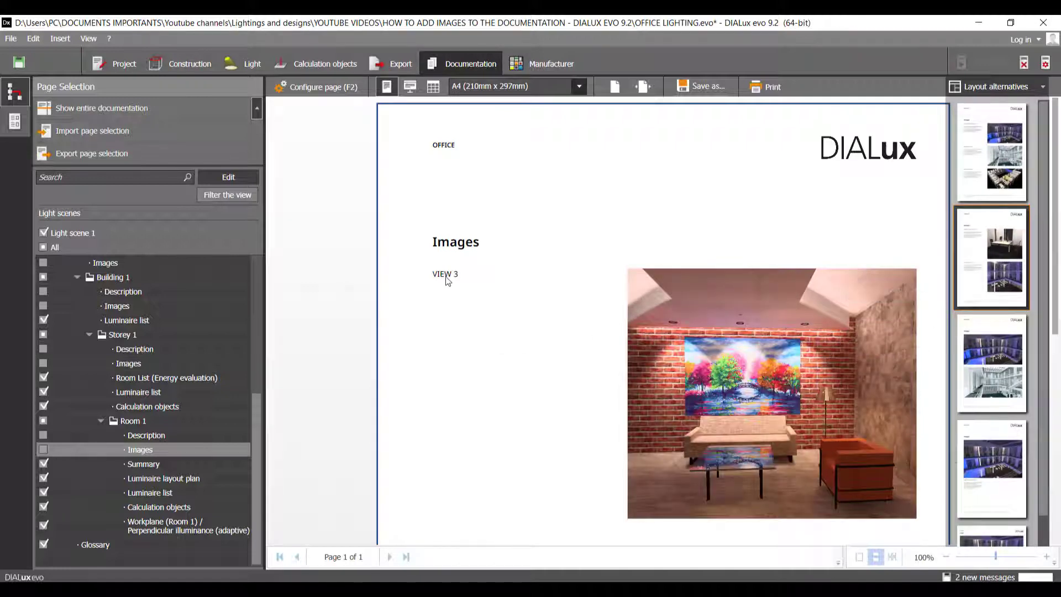
{"action": "left_click", "coordinate": [1008, 377]}
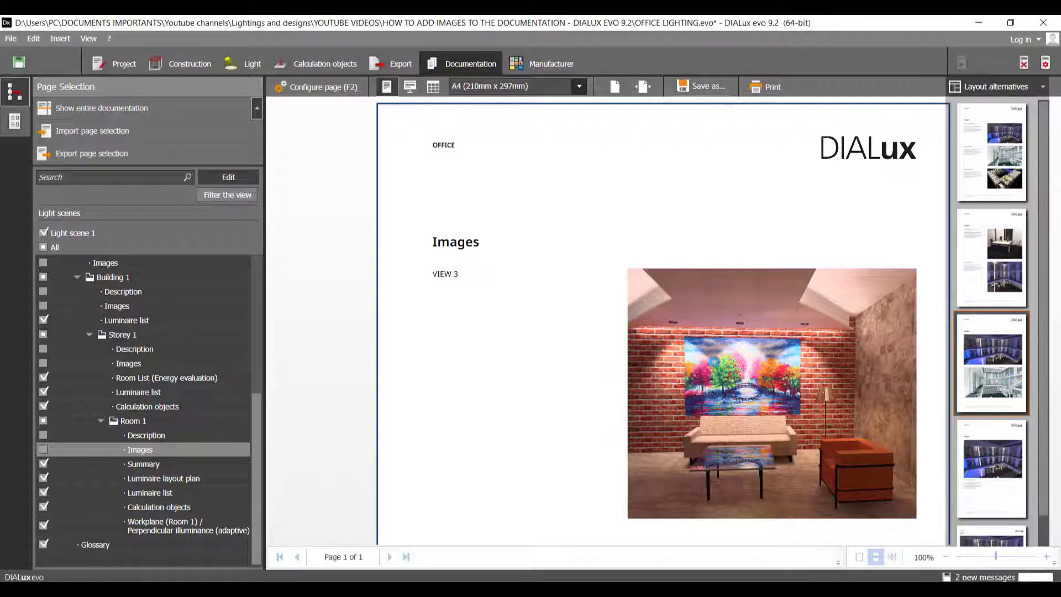
{"action": "scroll", "coordinate": [603, 340], "scroll_direction": "down", "scroll_amount": 2}
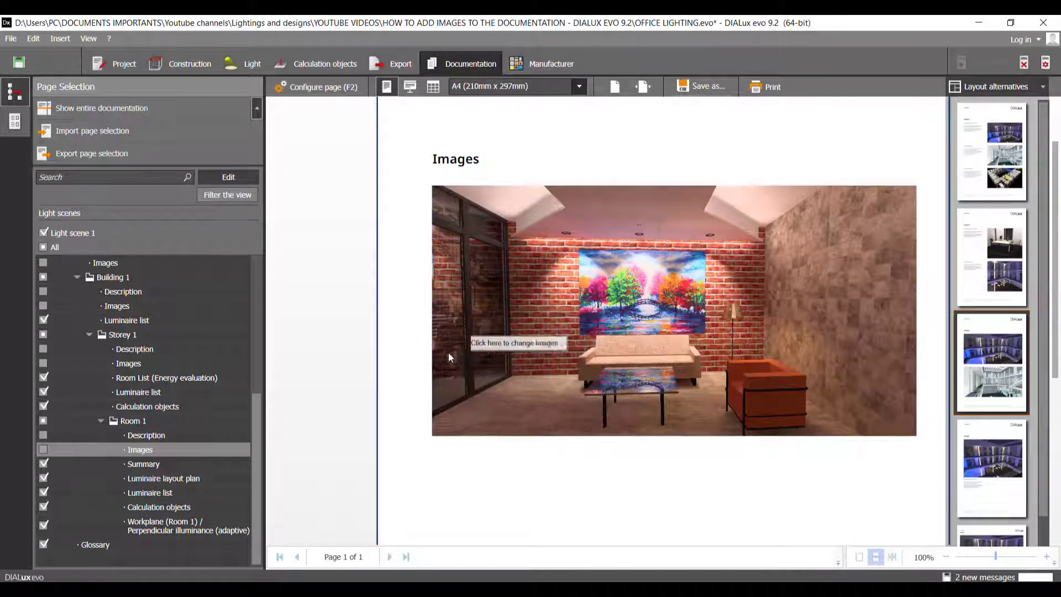
{"action": "scroll", "coordinate": [512, 459], "scroll_direction": "down", "scroll_amount": 3}
{"action": "left_click", "coordinate": [1012, 452]}
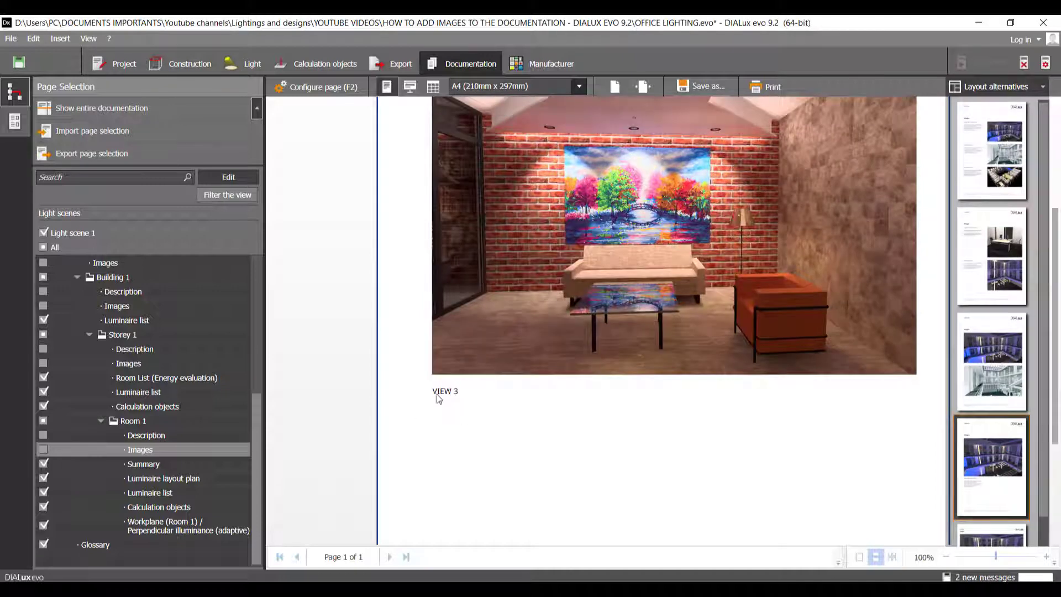
{"action": "scroll", "coordinate": [514, 399], "scroll_direction": "up", "scroll_amount": 4}
{"action": "scroll", "coordinate": [586, 373], "scroll_direction": "down", "scroll_amount": 1}
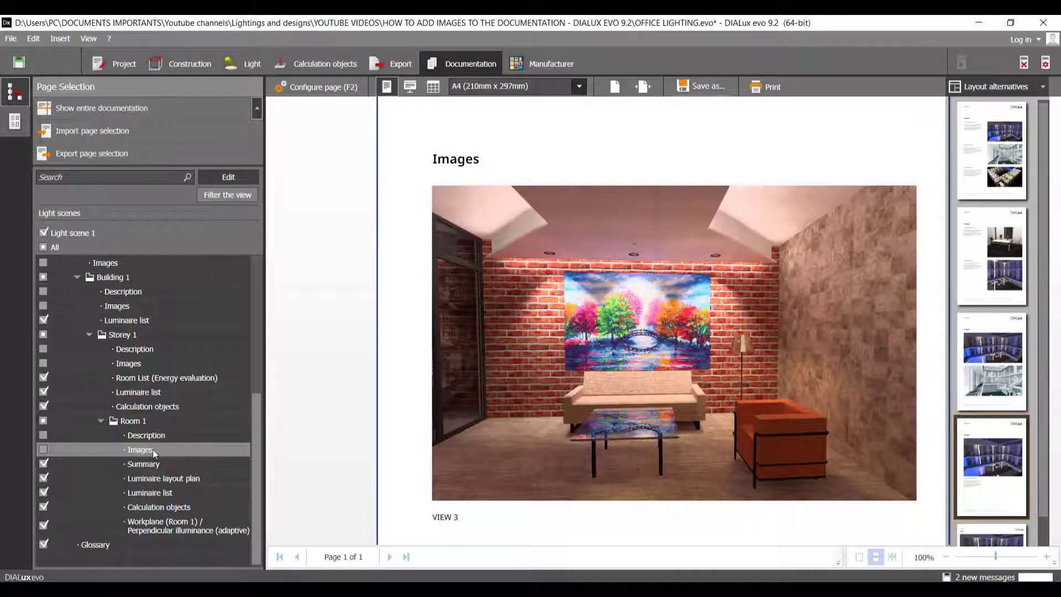
Step: Add VIEW 1 to the page's images and place it ahead of VIEW 3
{"action": "left_click", "coordinate": [515, 347]}
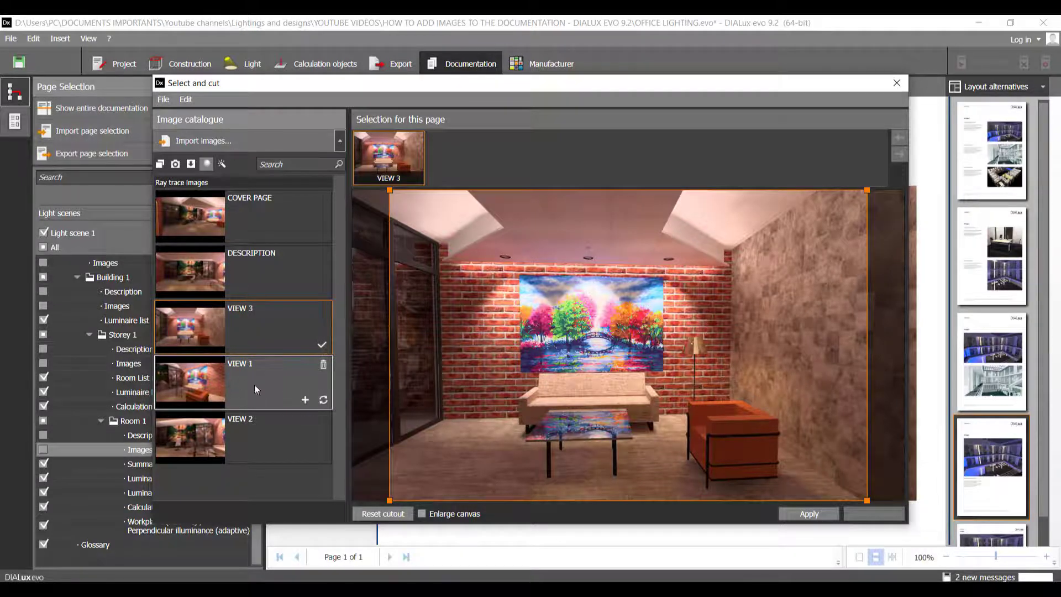
{"action": "left_click", "coordinate": [305, 400]}
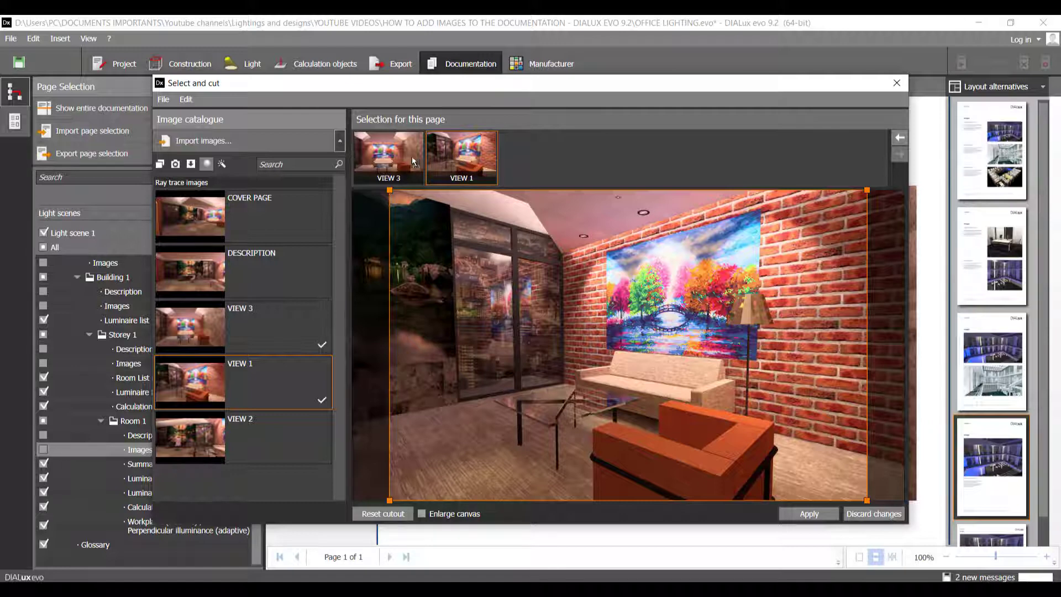
{"action": "left_click_drag", "start_coordinate": [400, 159], "coordinate": [400, 160]}
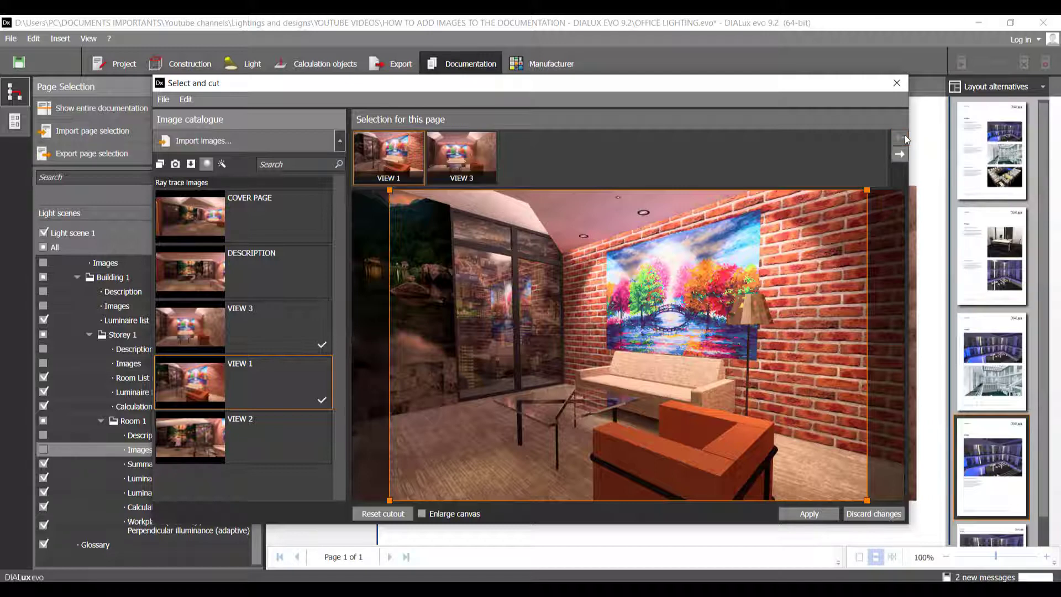
Step: Add the VIEW 2, COVER PAGE and DESCRIPTION renders to the page's images
{"action": "mouse_move", "coordinate": [285, 427]}
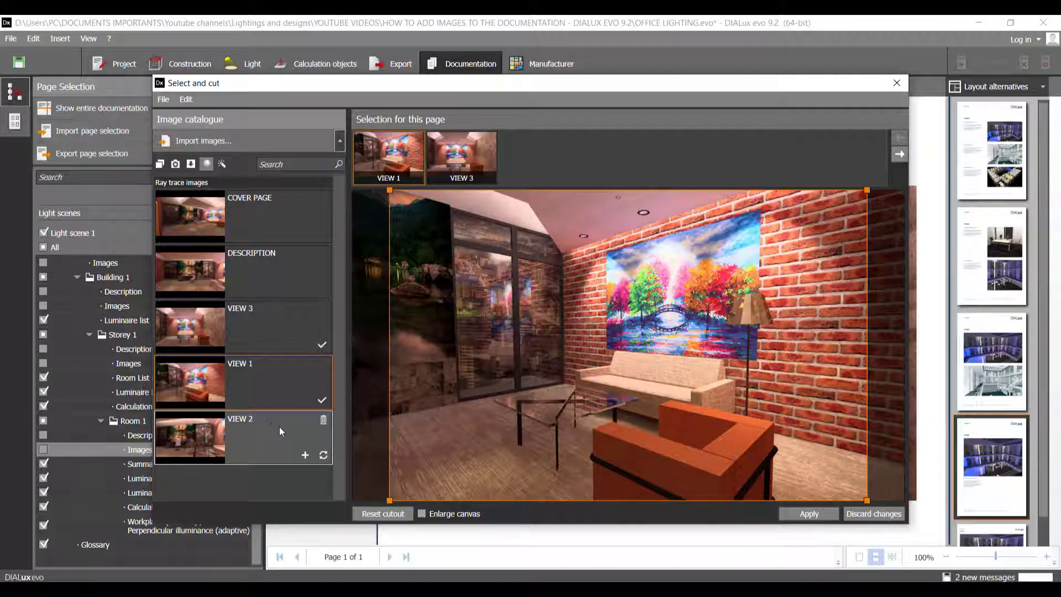
{"action": "left_click", "coordinate": [305, 454]}
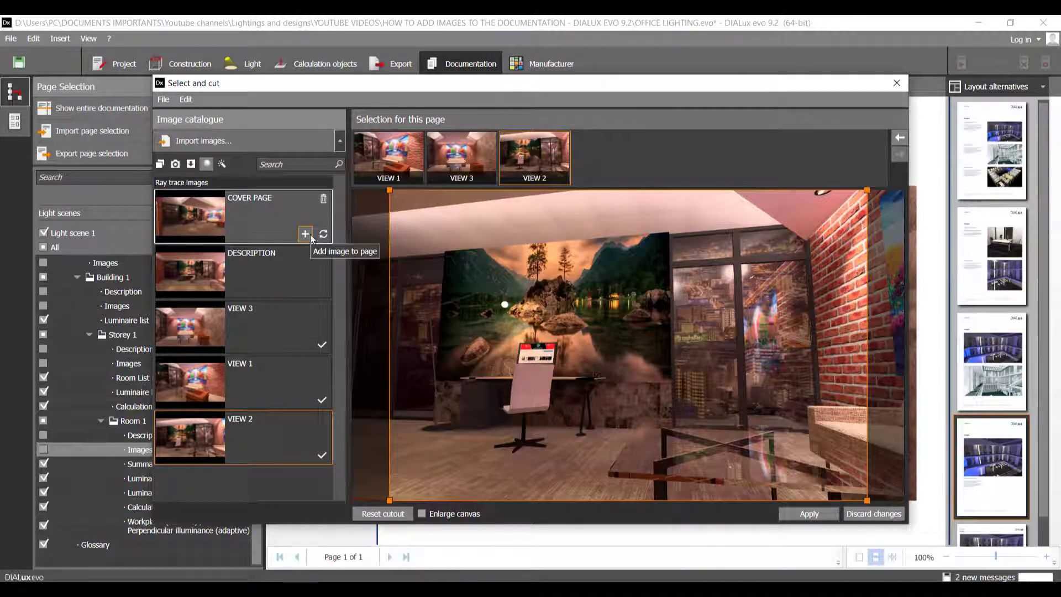
{"action": "left_click", "coordinate": [310, 234]}
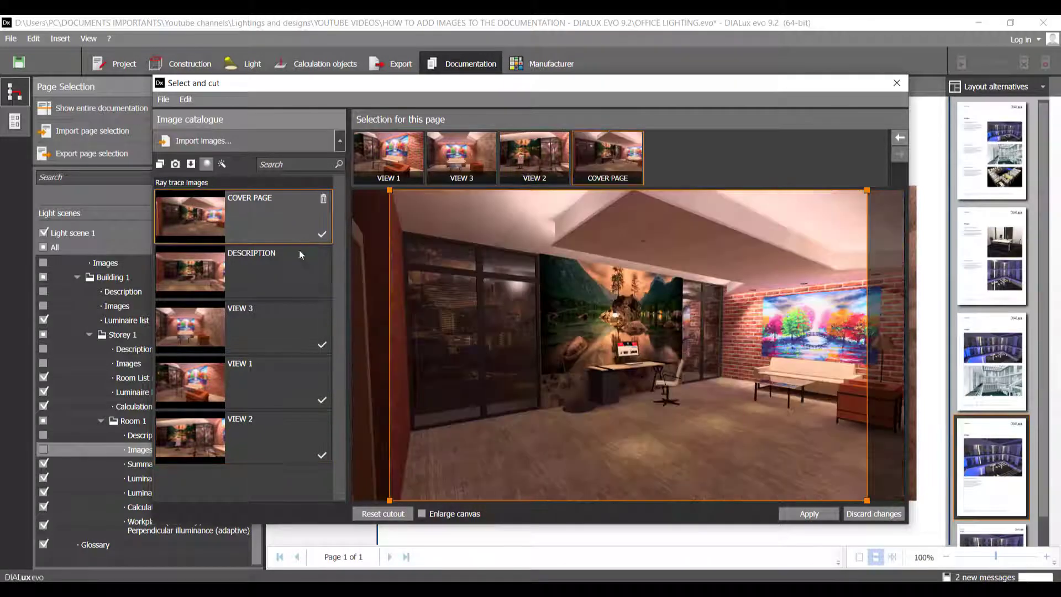
{"action": "left_click", "coordinate": [305, 289]}
{"action": "left_click", "coordinate": [411, 172]}
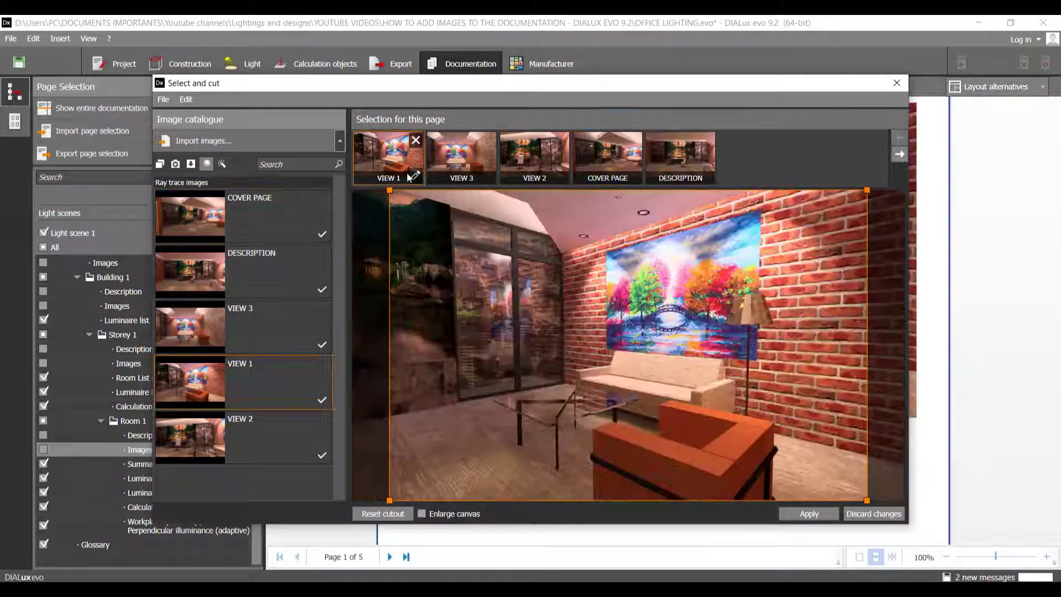
Step: Remove VIEW 1, then rename VIEW 3 to 'VIEW 19' and give it a description
{"action": "left_click", "coordinate": [415, 141]}
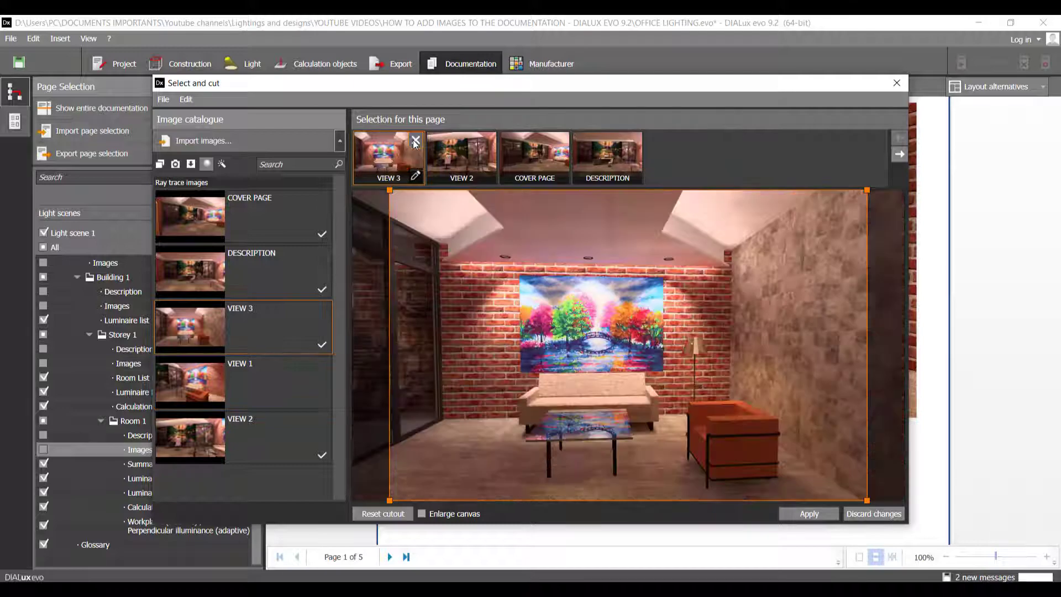
{"action": "left_click", "coordinate": [416, 174]}
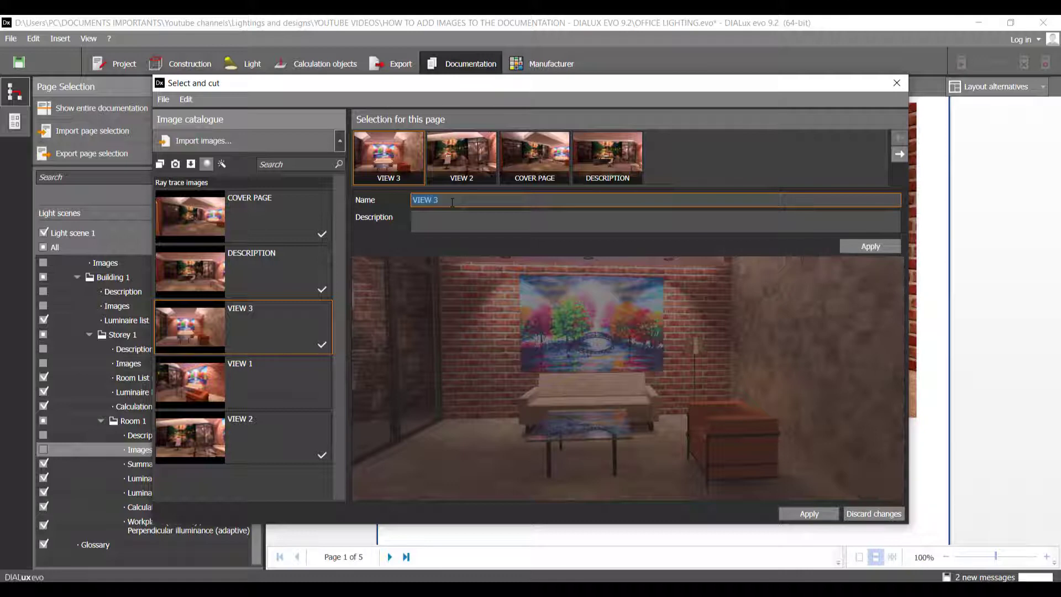
{"action": "type", "text": "VIEW 19"}
{"action": "key", "text": "Return"}
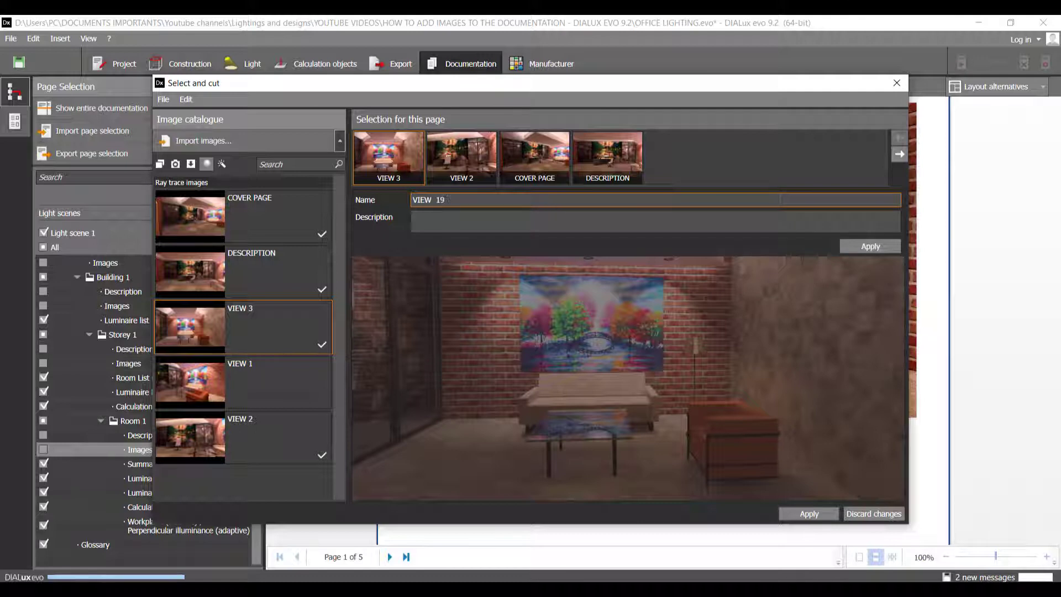
{"action": "left_click", "coordinate": [569, 219]}
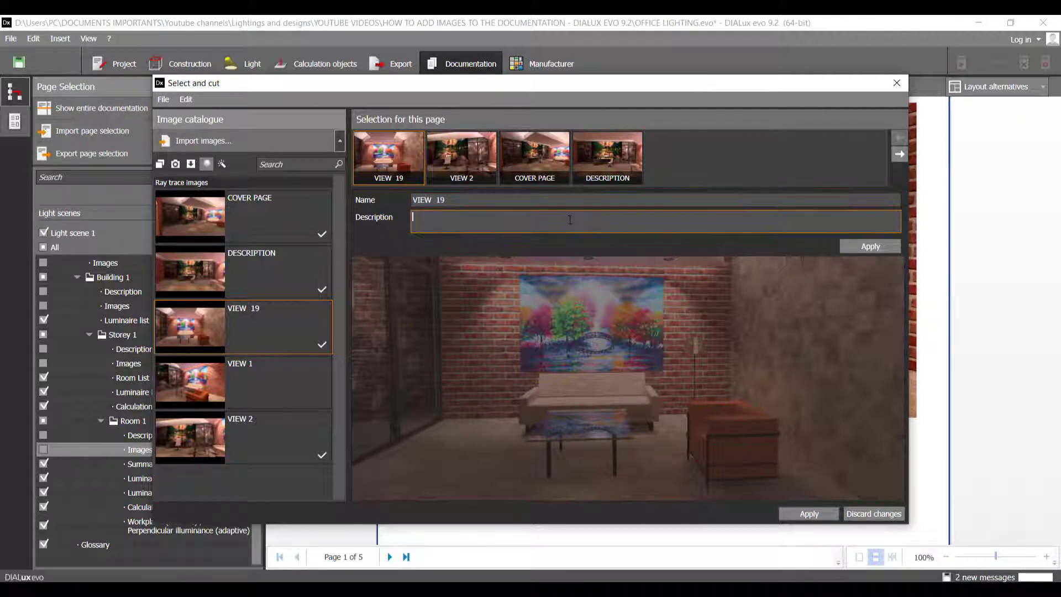
{"action": "type", "text": "AEYGFUAHZFZHEA ZEHFBJZBFZJFJZE"}
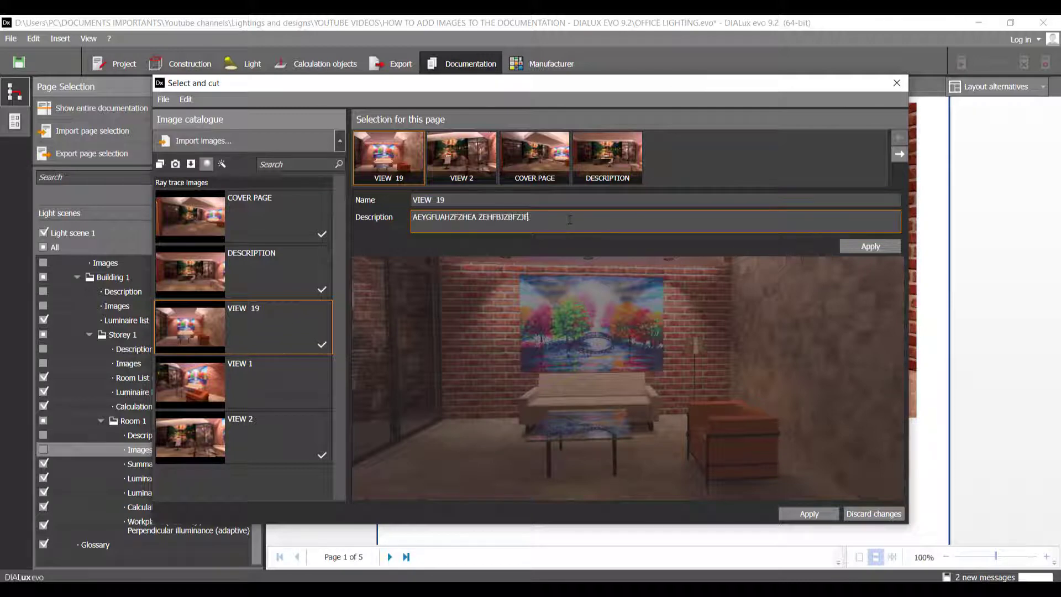
{"action": "type", "text": " RFHBZJFBAJEBF AZEBFJHEBFHEZB"}
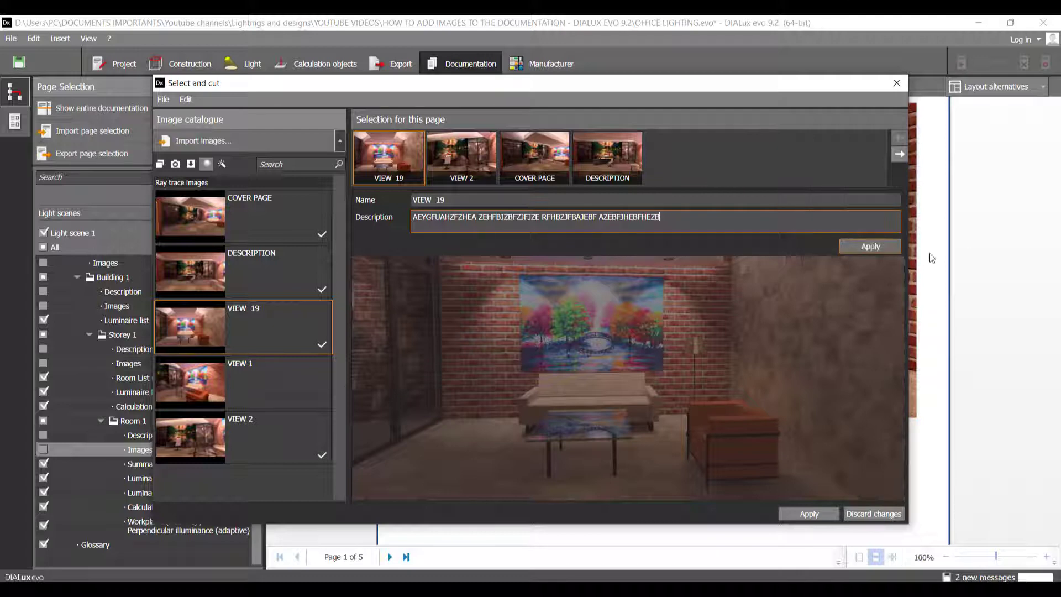
Step: Add VIEW 1 back and move it to the first position
{"action": "mouse_move", "coordinate": [251, 374]}
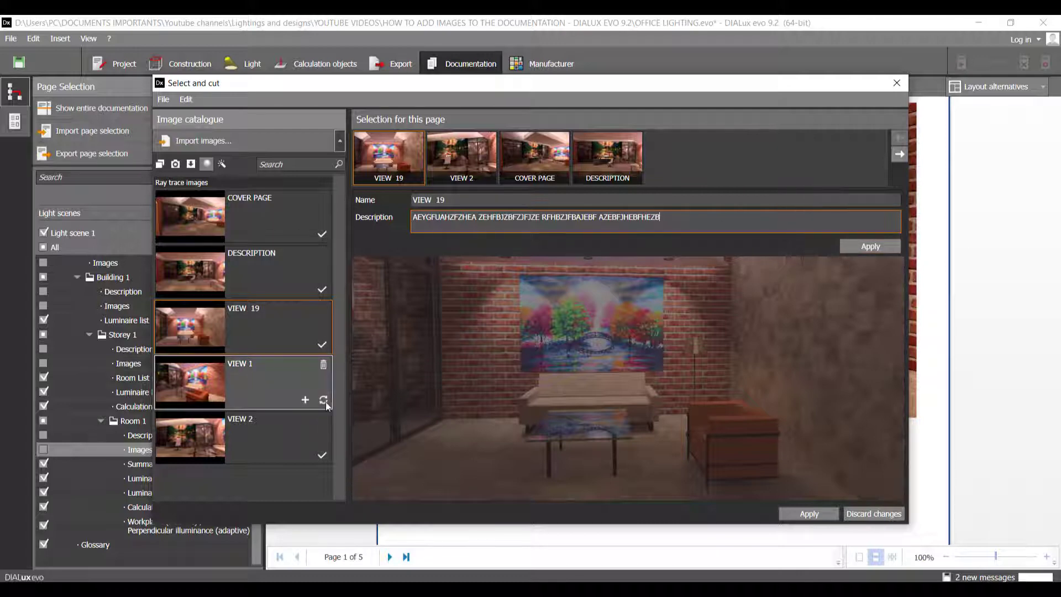
{"action": "left_click", "coordinate": [304, 399]}
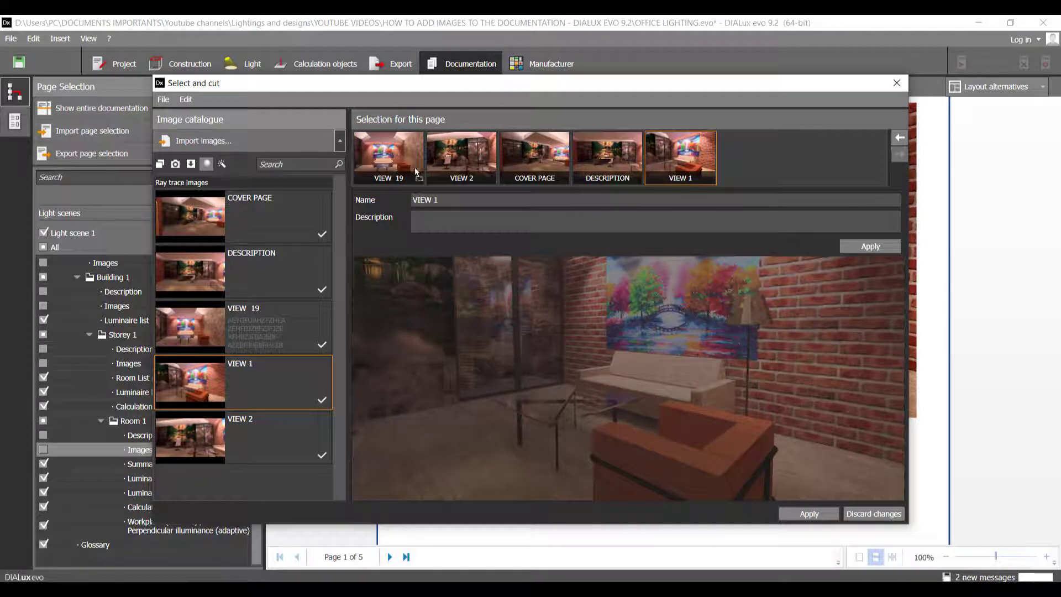
{"action": "left_click_drag", "start_coordinate": [377, 164], "coordinate": [377, 164]}
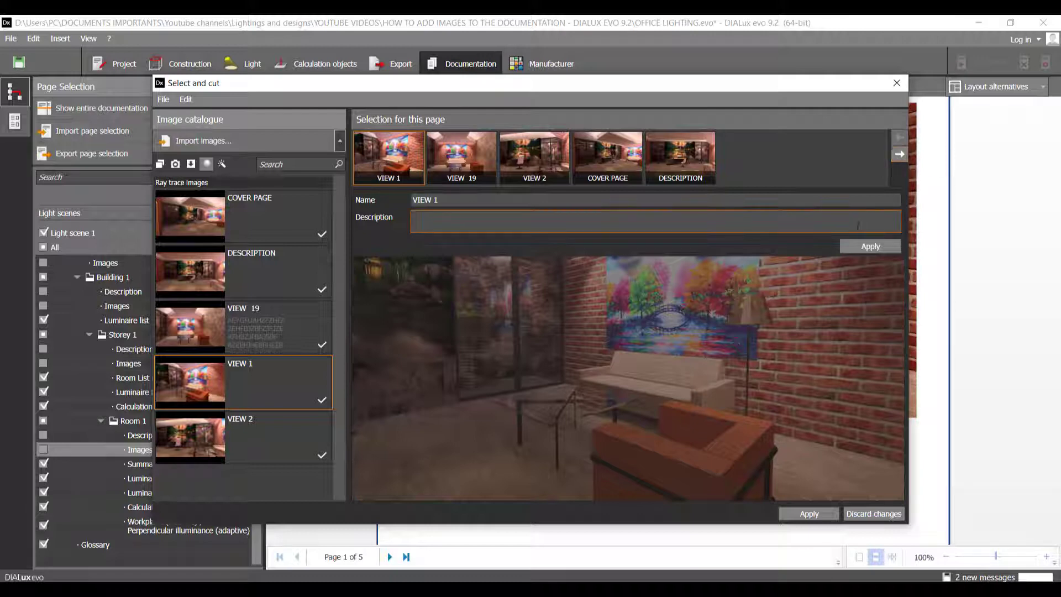
Step: Apply the chosen images to fill 5 Room 1 Images pages, dismiss the save reminder, and return to the Raytracer export view
{"action": "left_click", "coordinate": [871, 248]}
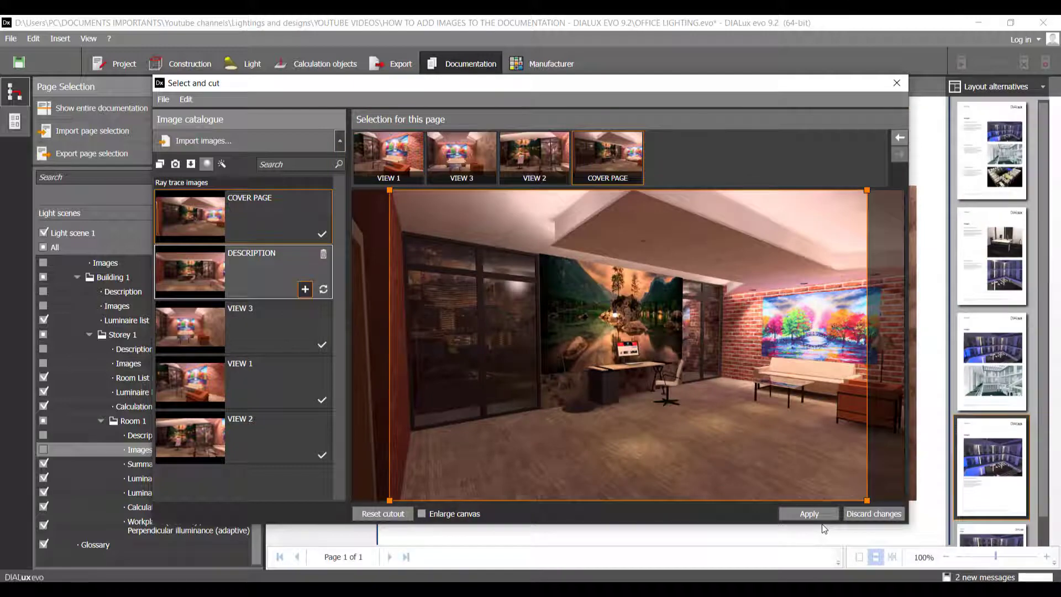
{"action": "left_click", "coordinate": [829, 513]}
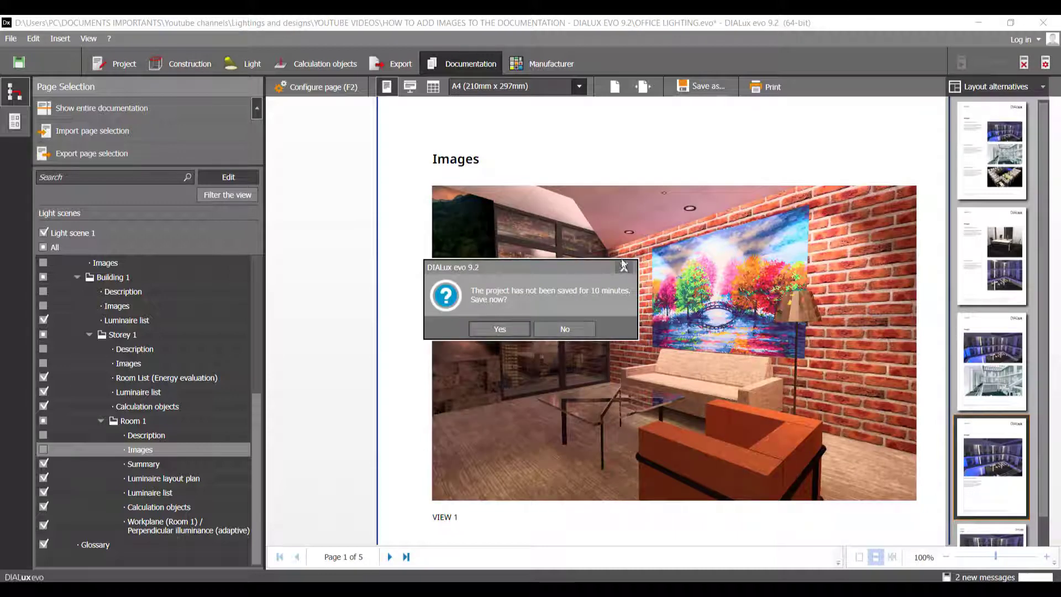
{"action": "left_click", "coordinate": [623, 268]}
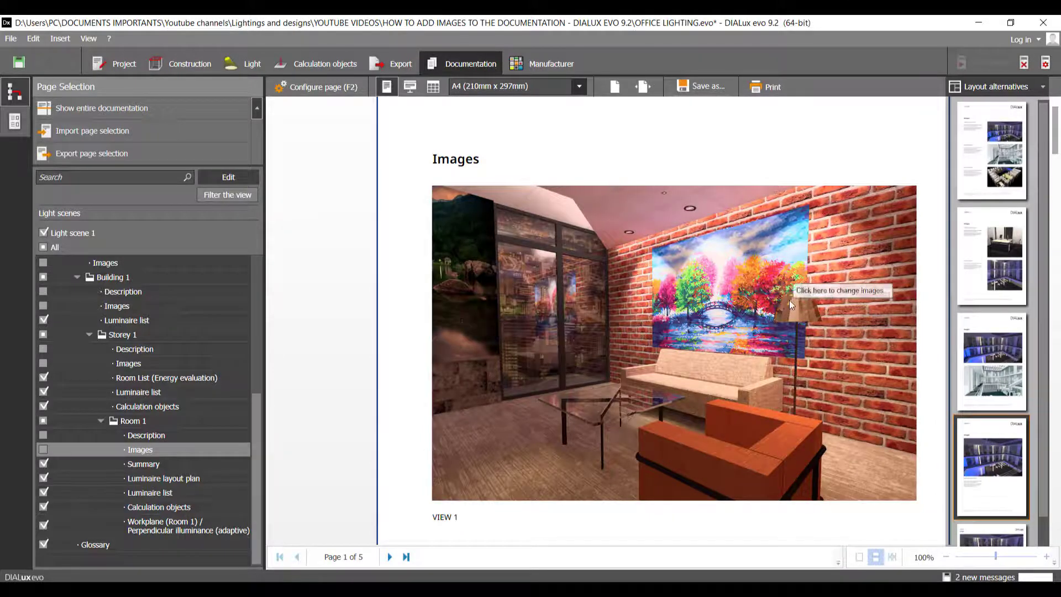
{"action": "left_click", "coordinate": [390, 66]}
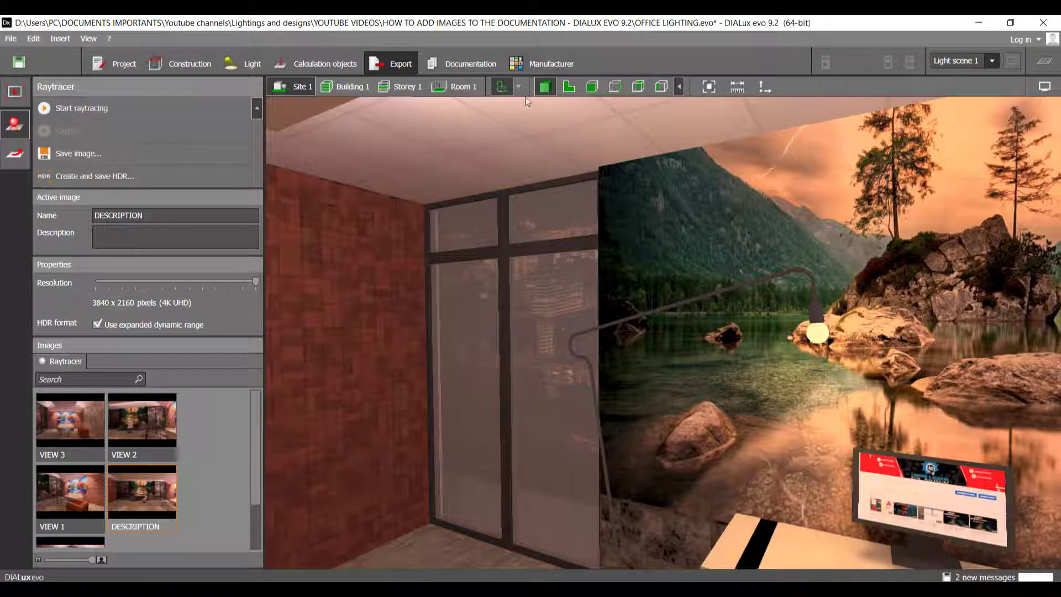
Step: Scroll through the Room 1 Images pages, one render each, and show the Layout alternatives panel
{"action": "left_click", "coordinate": [470, 64]}
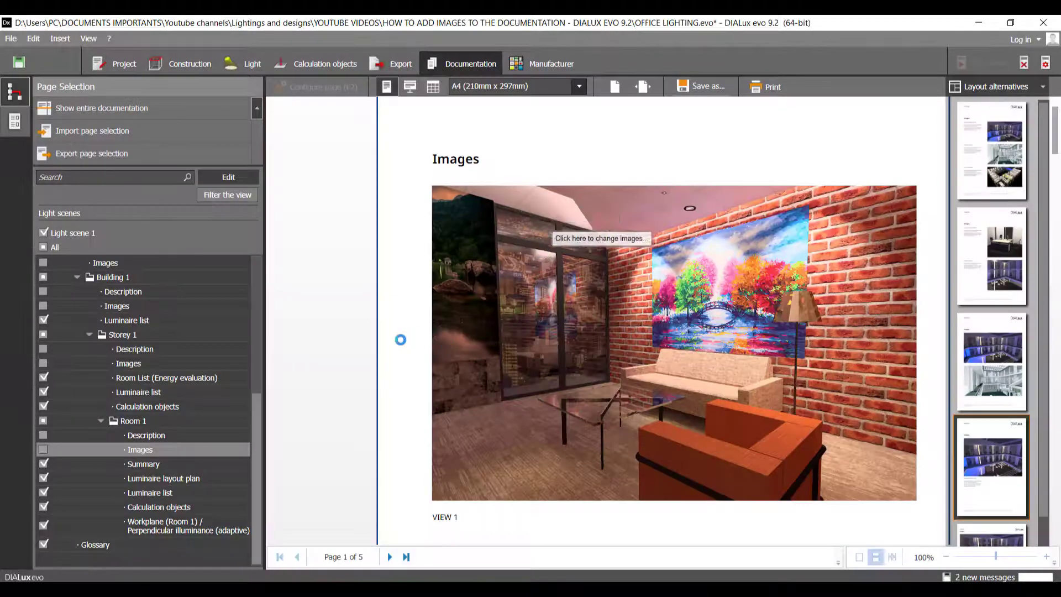
{"action": "scroll", "coordinate": [400, 340], "scroll_direction": "down", "scroll_amount": 3}
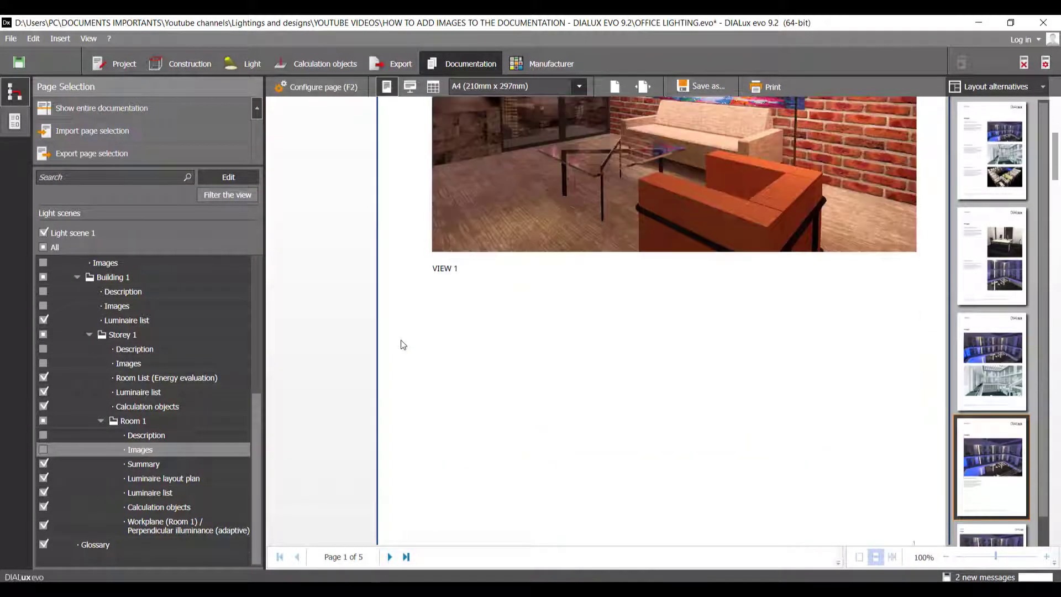
{"action": "scroll", "coordinate": [404, 345], "scroll_direction": "down", "scroll_amount": 10}
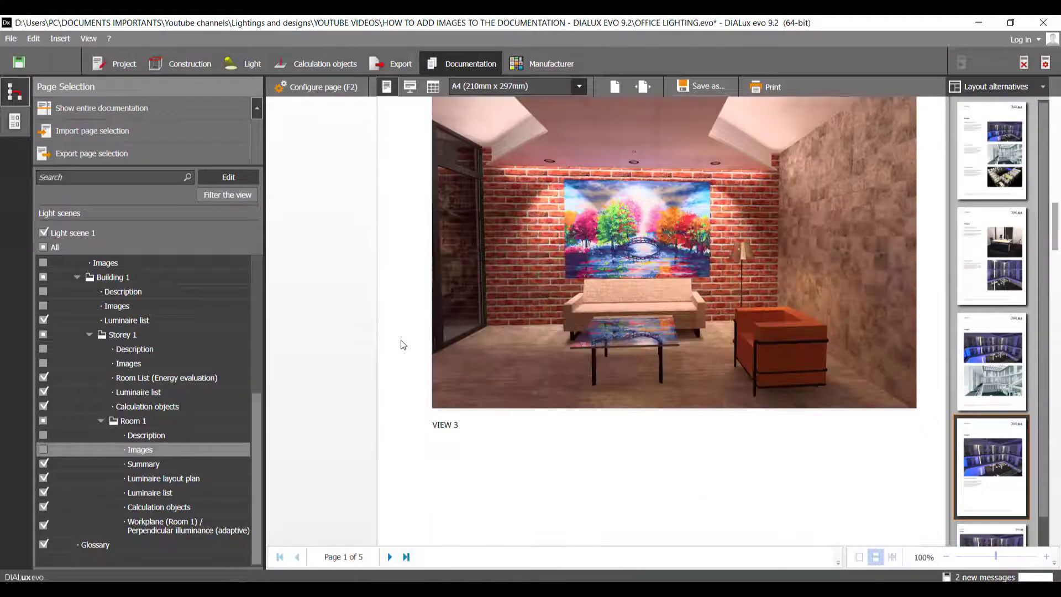
{"action": "scroll", "coordinate": [403, 345], "scroll_direction": "down", "scroll_amount": 3}
{"action": "scroll", "coordinate": [404, 344], "scroll_direction": "down", "scroll_amount": 9}
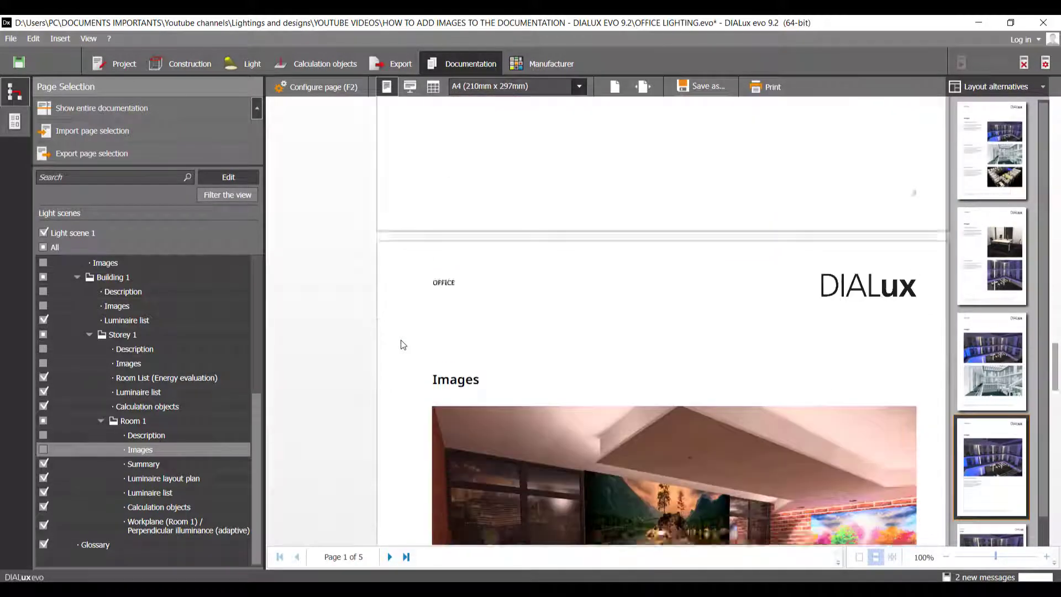
{"action": "scroll", "coordinate": [404, 344], "scroll_direction": "down", "scroll_amount": 10}
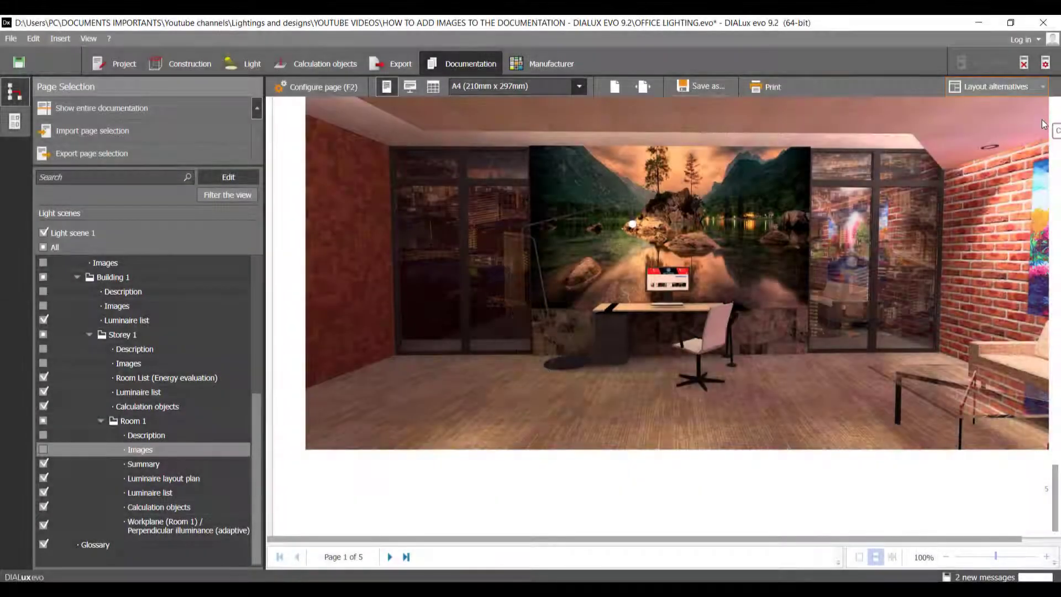
{"action": "left_click", "coordinate": [1042, 87]}
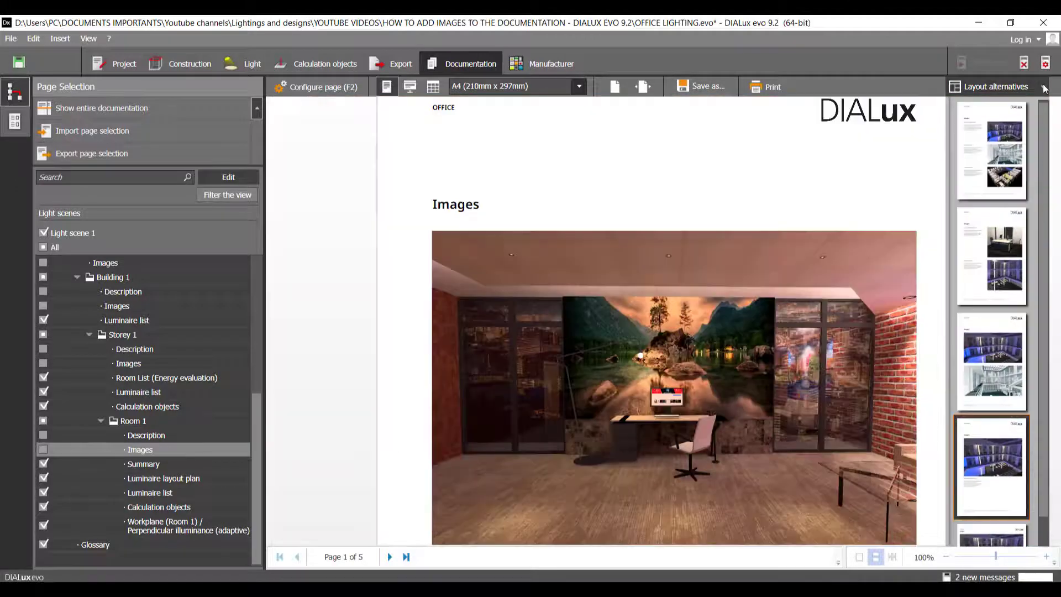